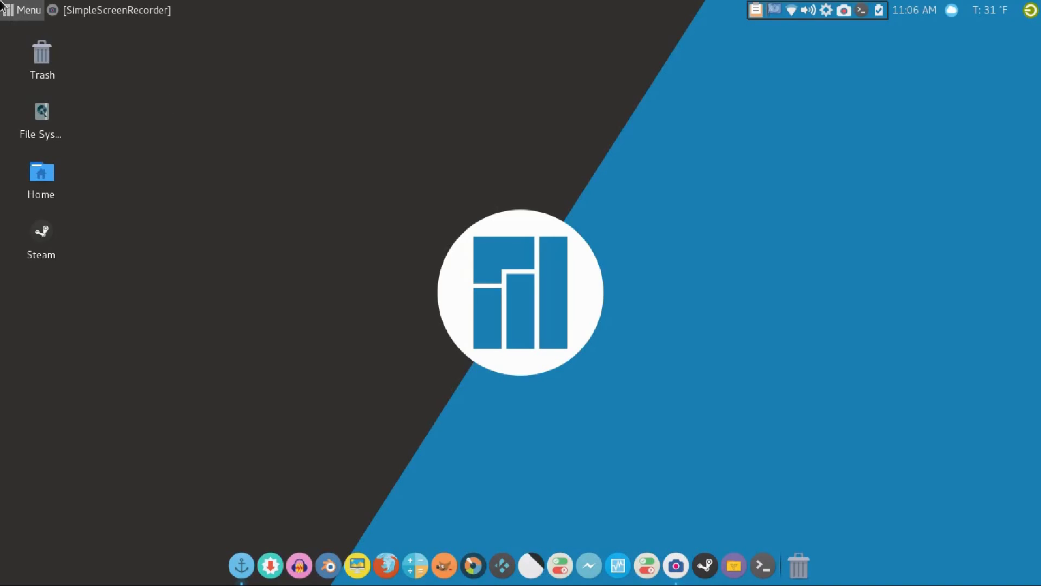
Step: Look through the full list of installed applications in the Accessories category
left_click(4, 8)
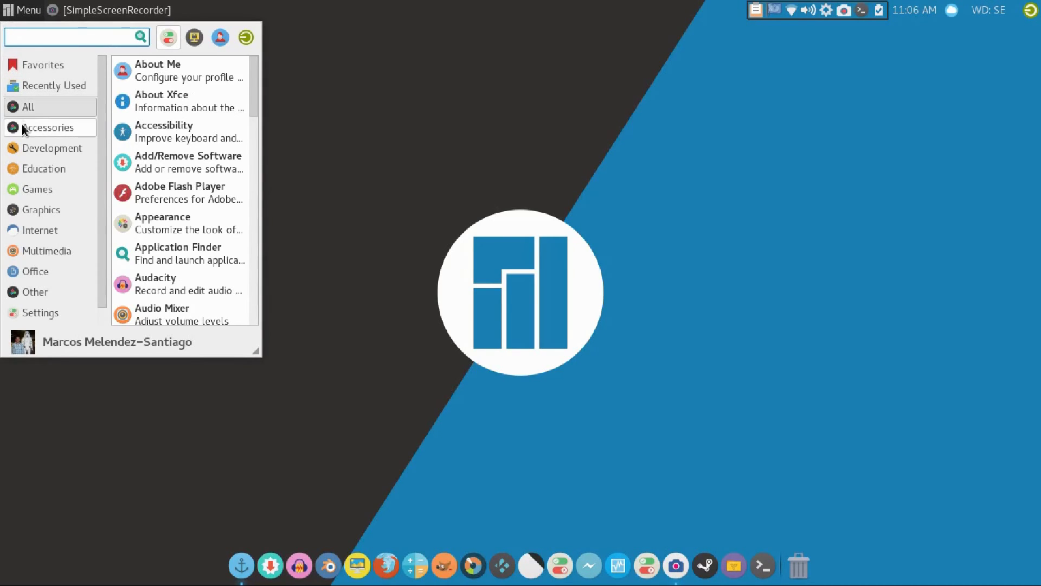
mouse_move(22, 133)
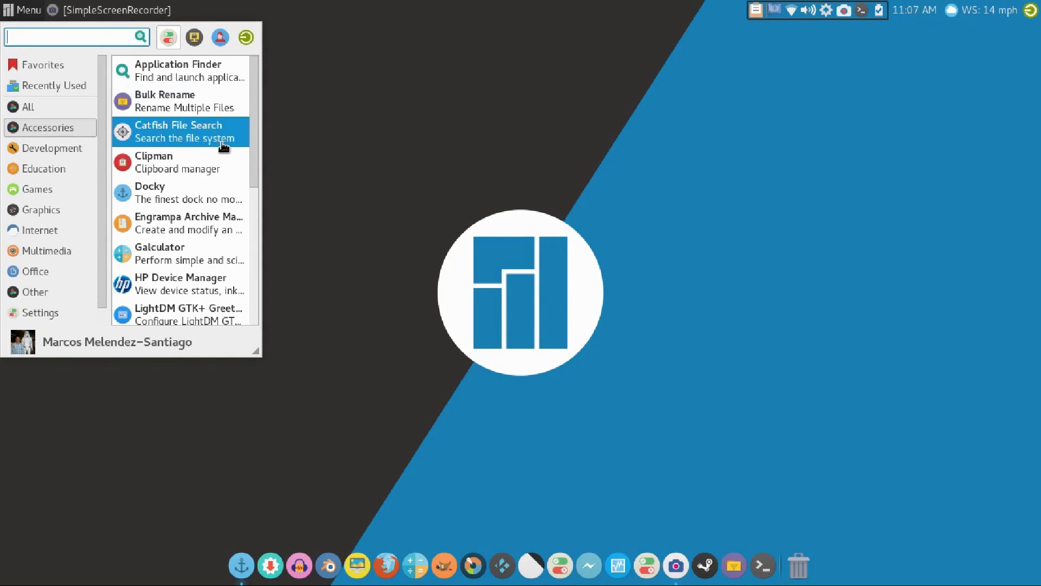
scroll(230, 155, "down", 1)
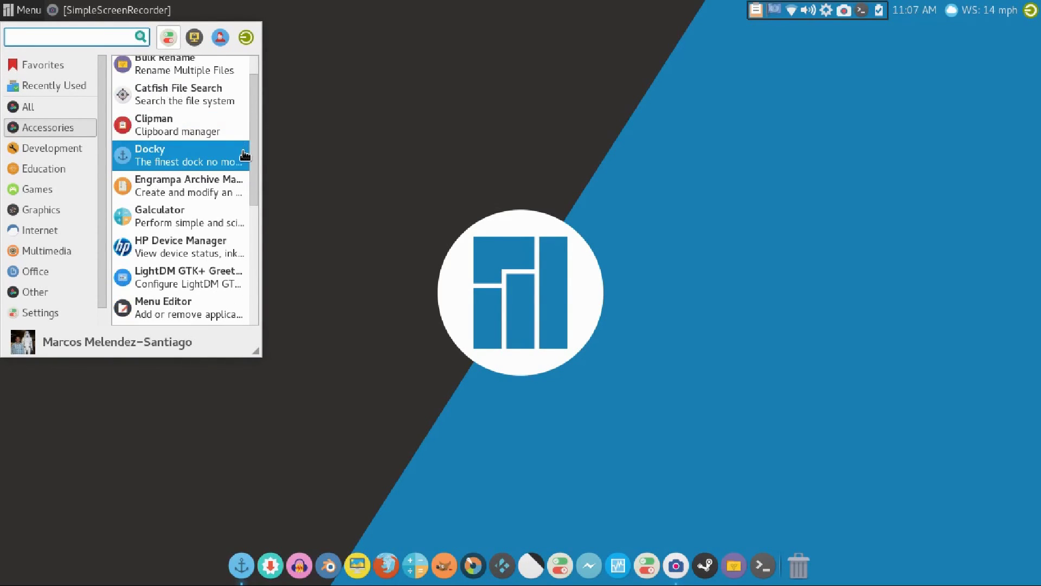
scroll(238, 157, "down", 1)
scroll(238, 172, "down", 1)
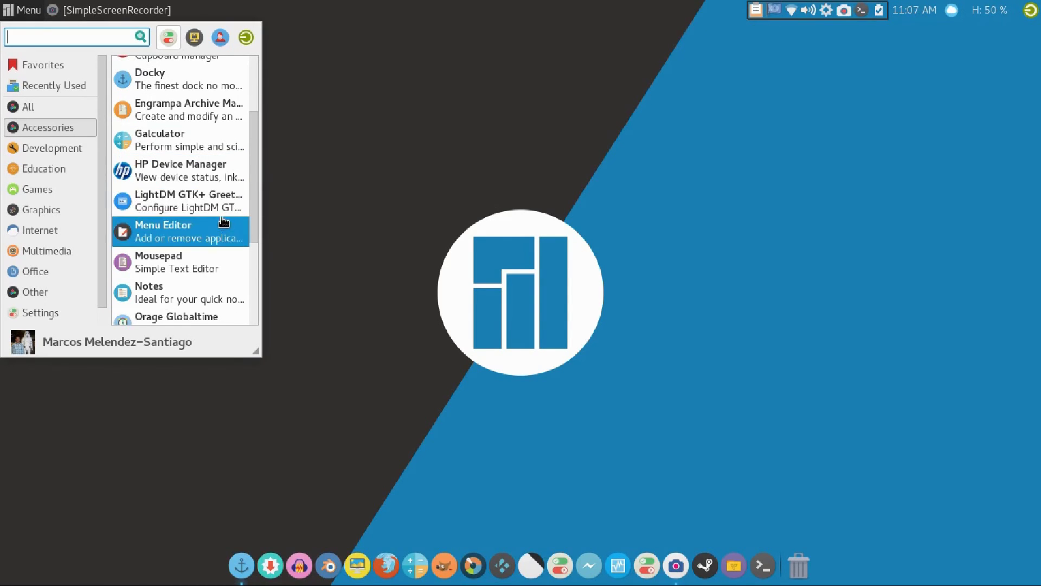
scroll(223, 220, "down", 1)
scroll(216, 254, "down", 1)
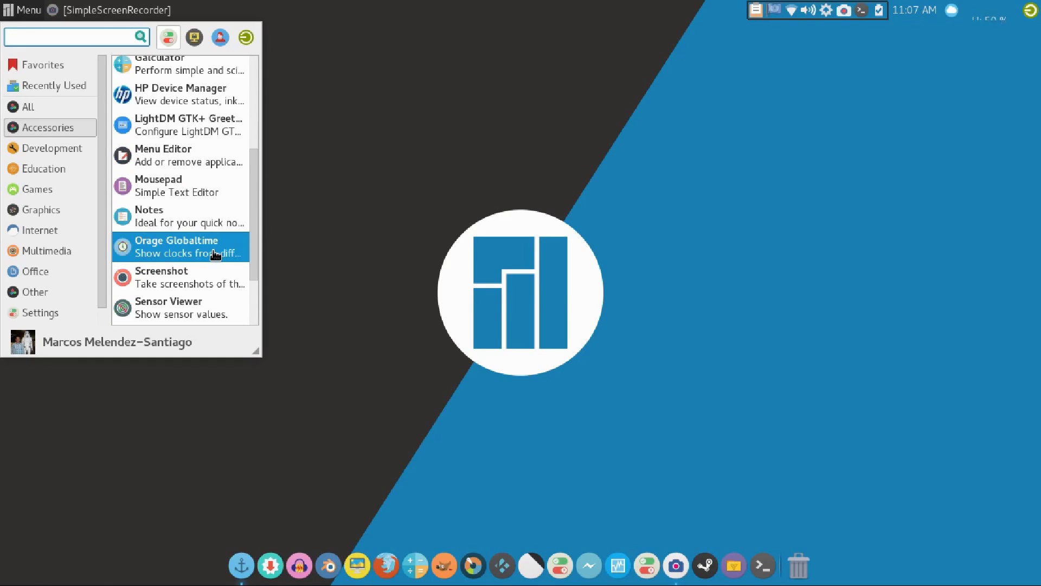
scroll(216, 260, "down", 1)
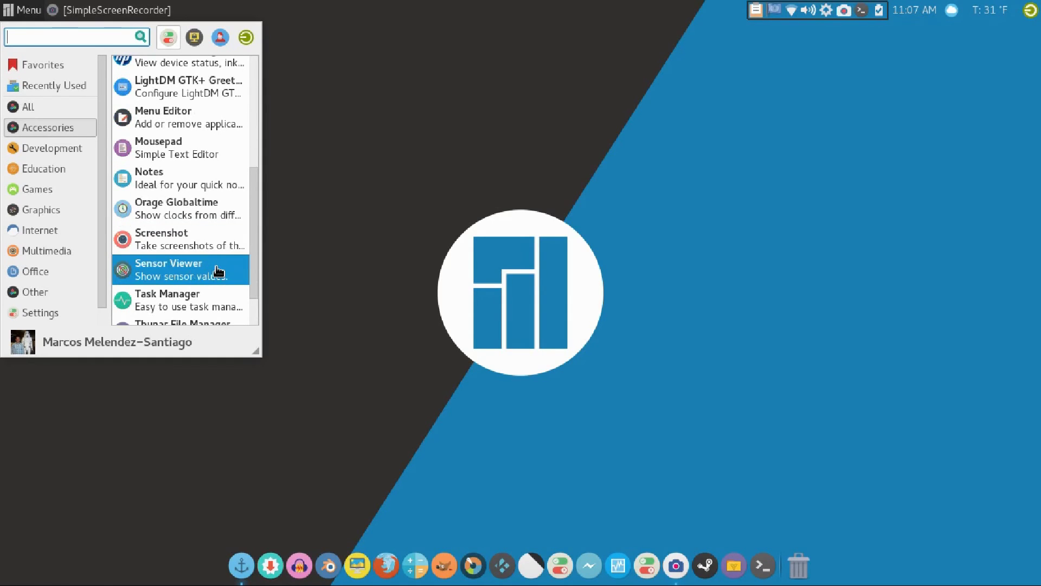
scroll(218, 271, "down", 1)
scroll(217, 277, "down", 1)
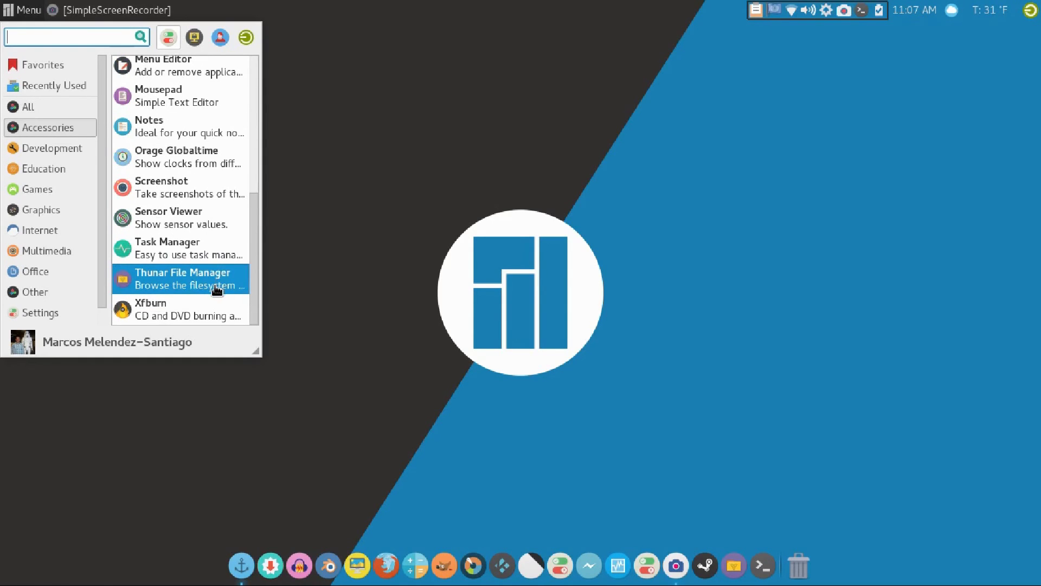
Step: Launch Canopy from the Development applications to view its welcome window, and close it
left_click(68, 148)
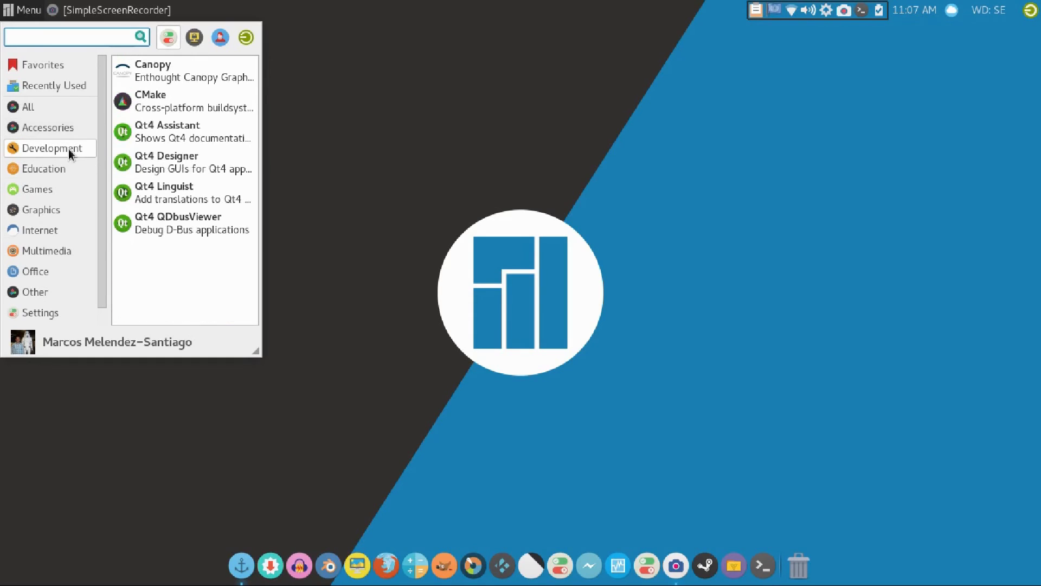
left_click(222, 70)
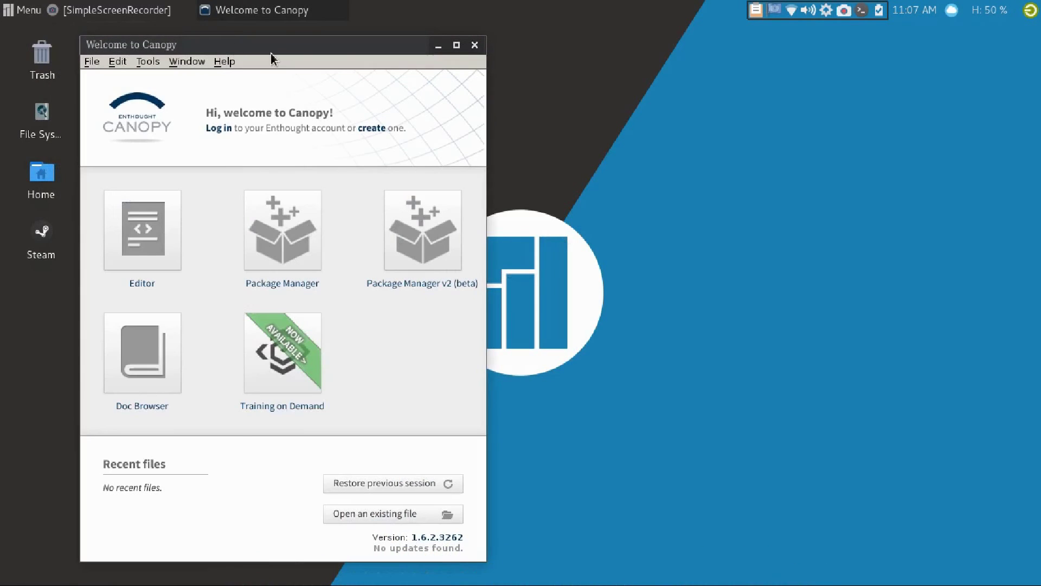
left_click(474, 46)
Step: Look over the applications in the Development, Education, Games and Graphics categories, and close the application list
left_click(27, 11)
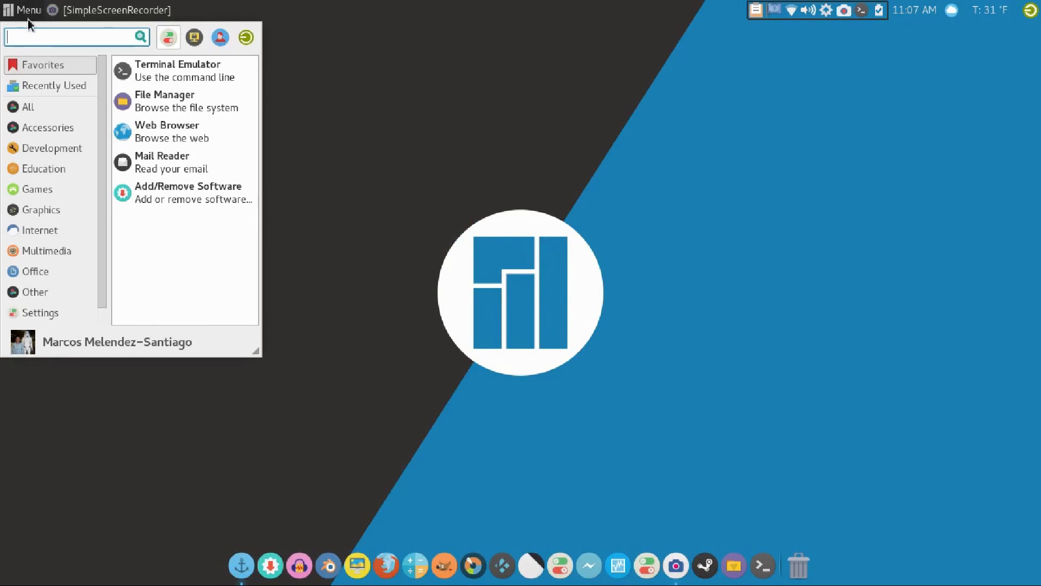
mouse_move(47, 147)
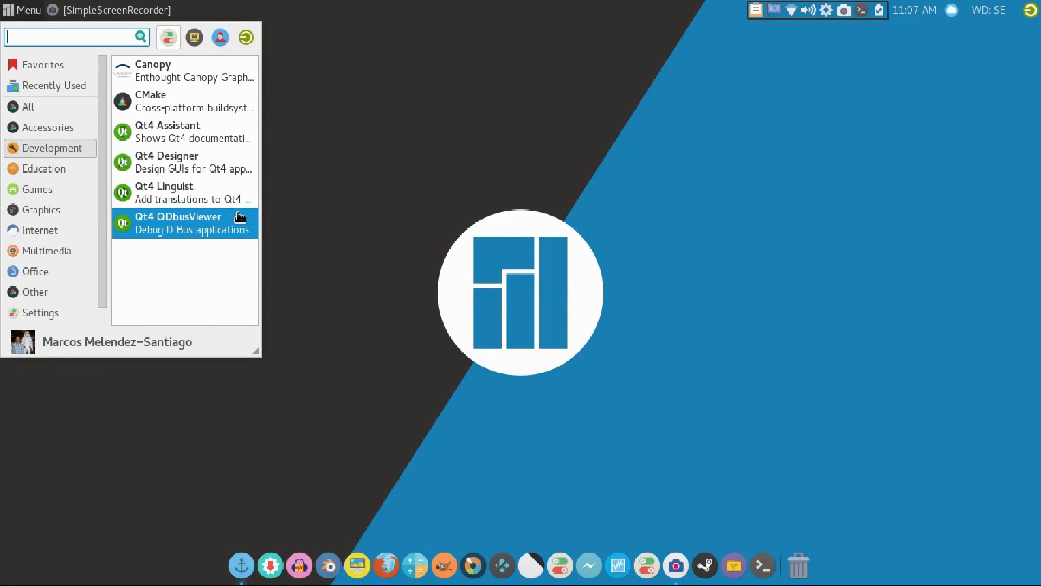
mouse_move(70, 168)
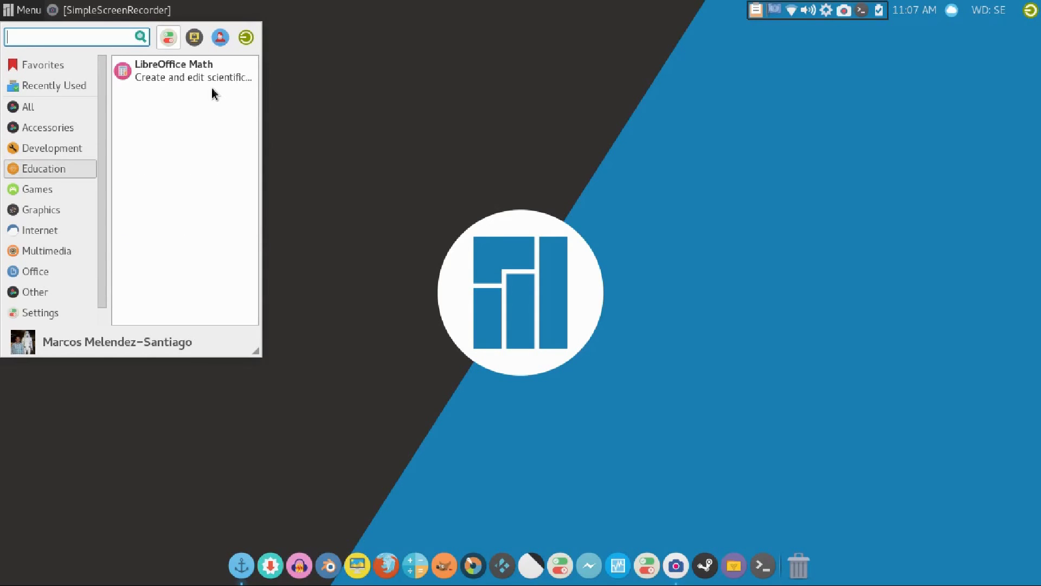
mouse_move(24, 189)
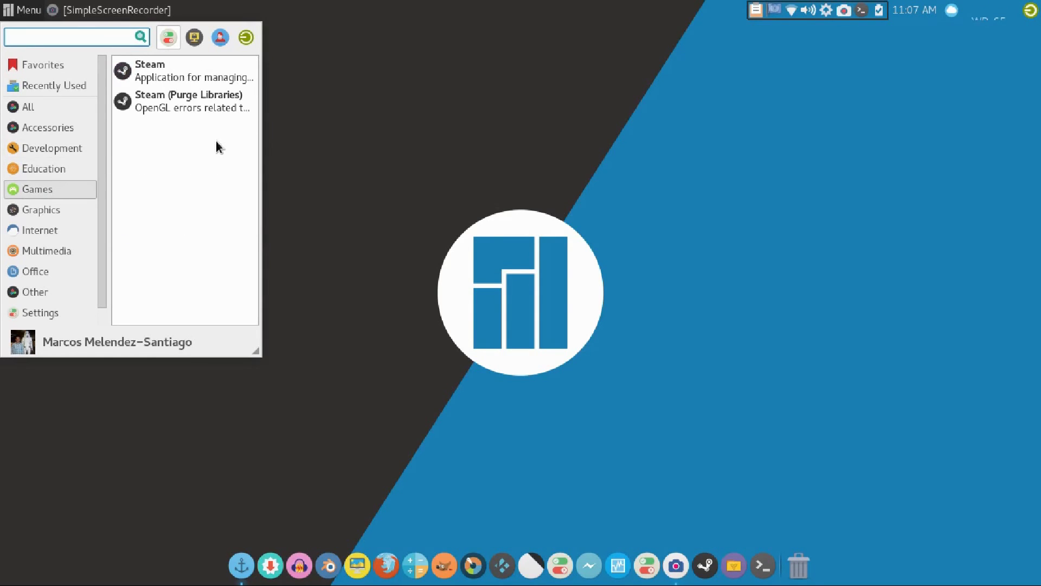
mouse_move(62, 206)
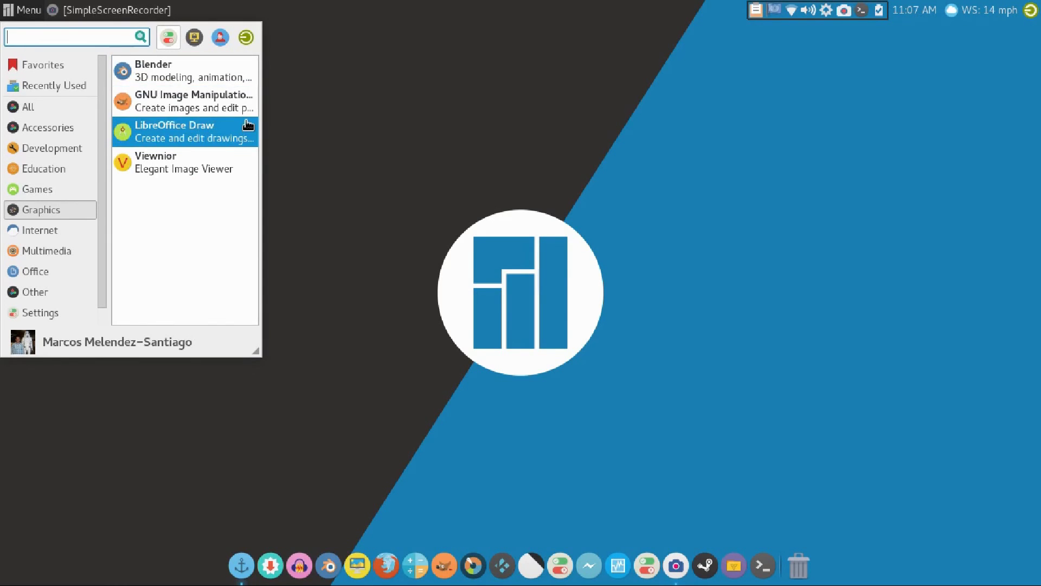
left_click(492, 218)
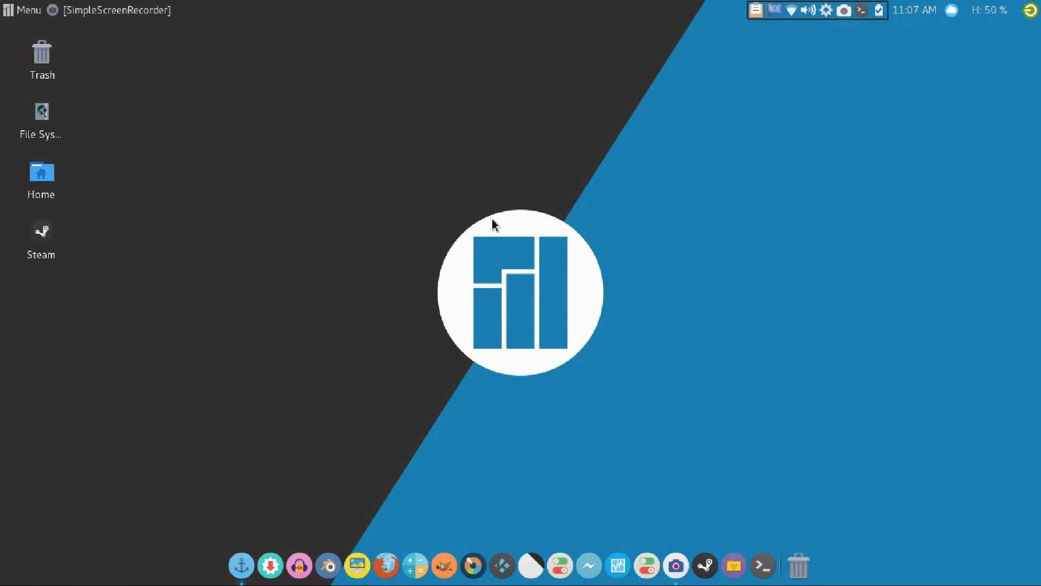
Step: Bring up the drop-down terminal and clear its output
key("F12")
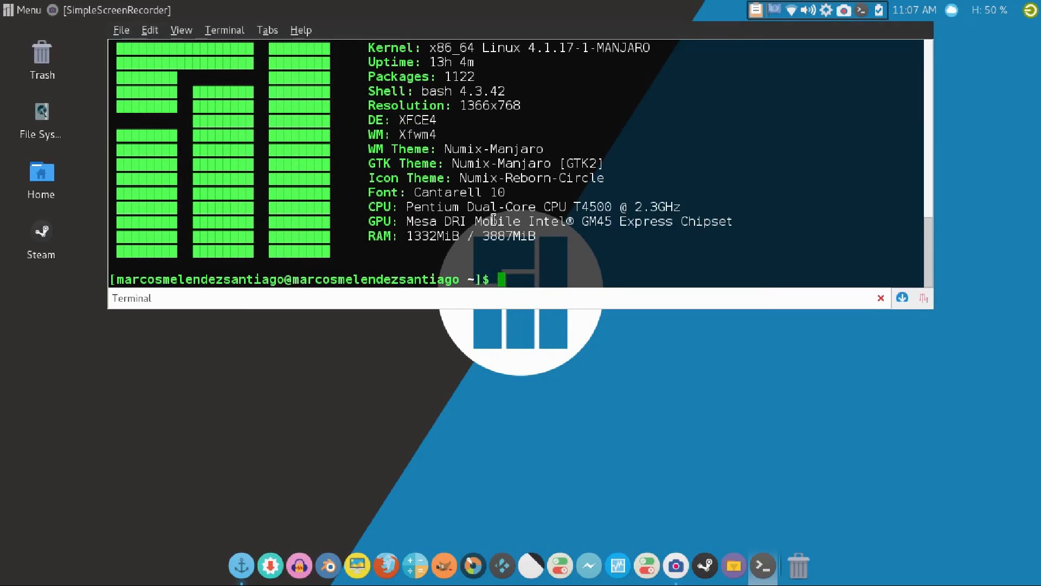
type("clear")
key("Return")
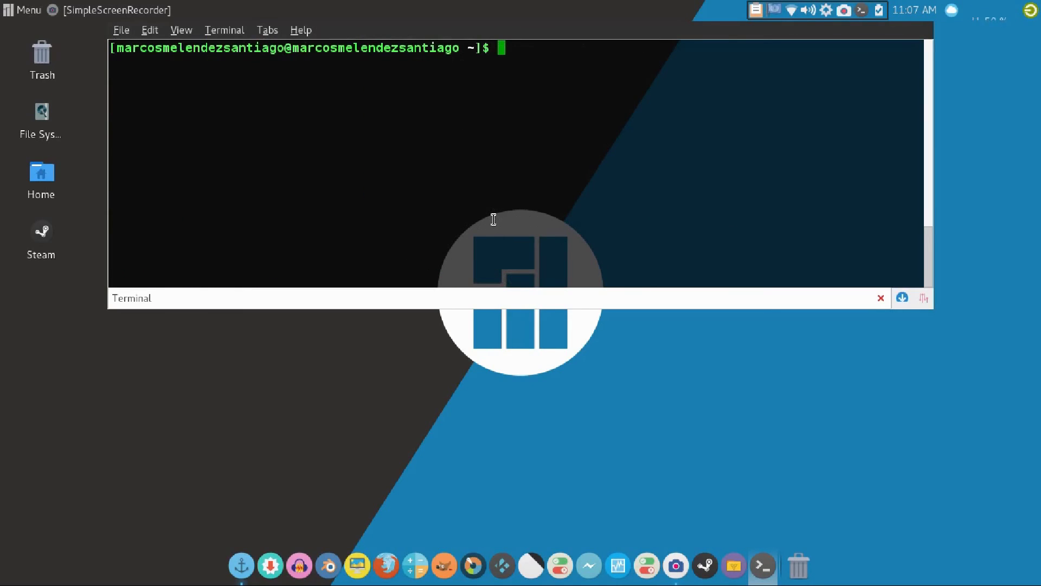
Step: Install Inkscape with sudo pacman -S inkscape, enter the sudo password, accept the installation, and close the terminal
type("sudo pacman ")
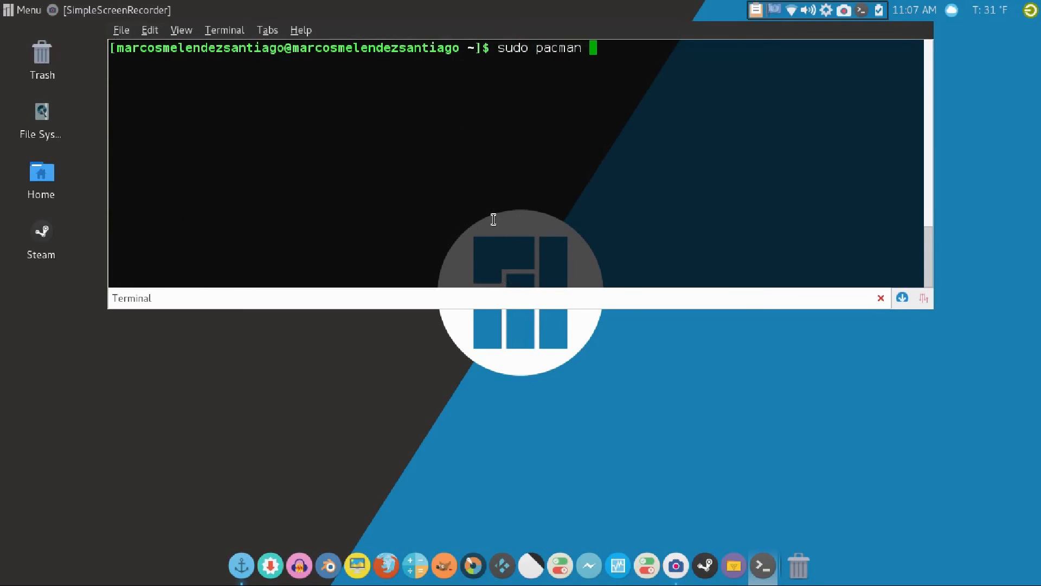
type("-S inksc")
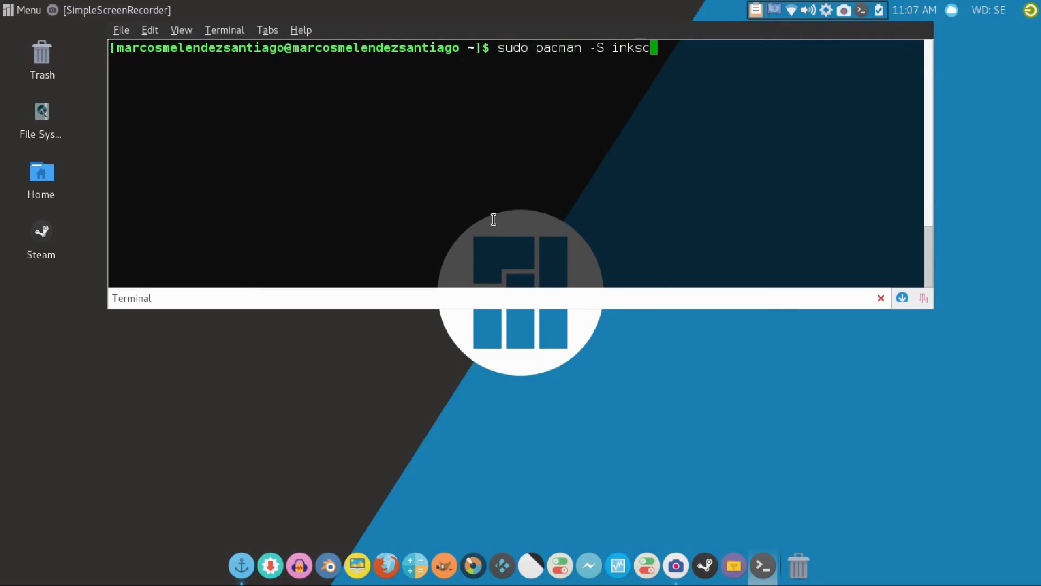
type("ape")
key("Return")
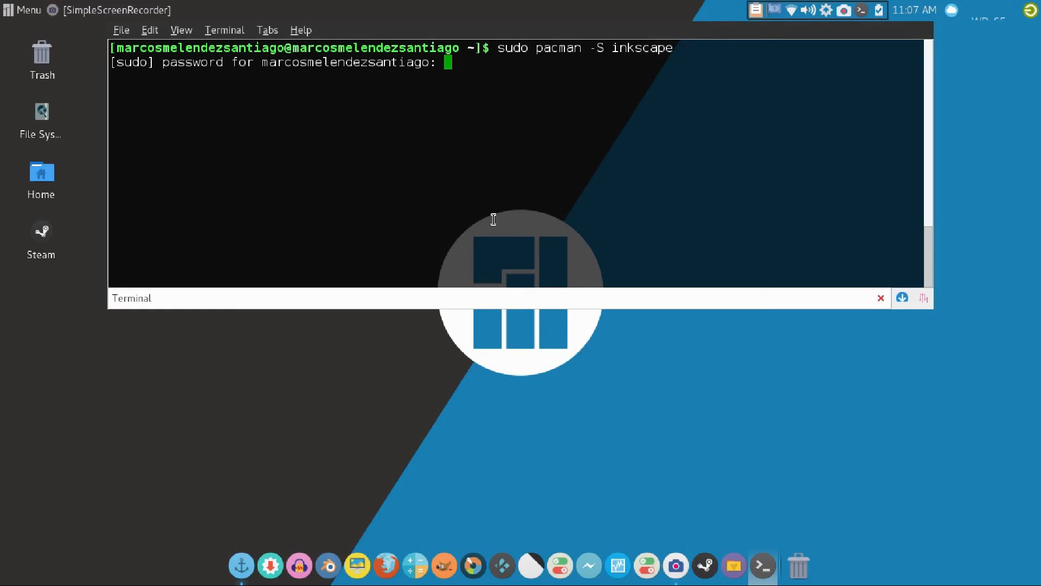
key("Return")
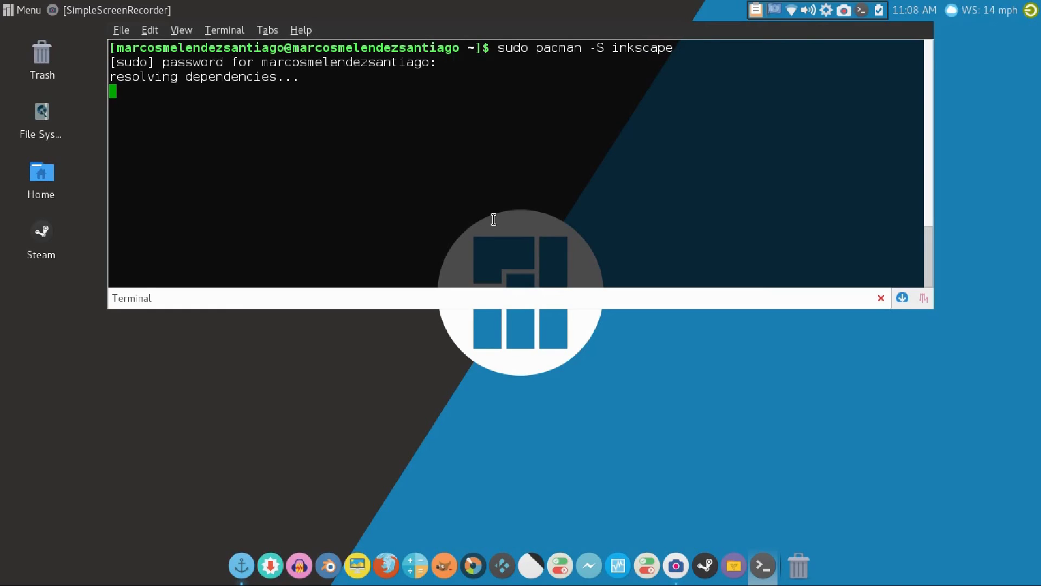
key("Return")
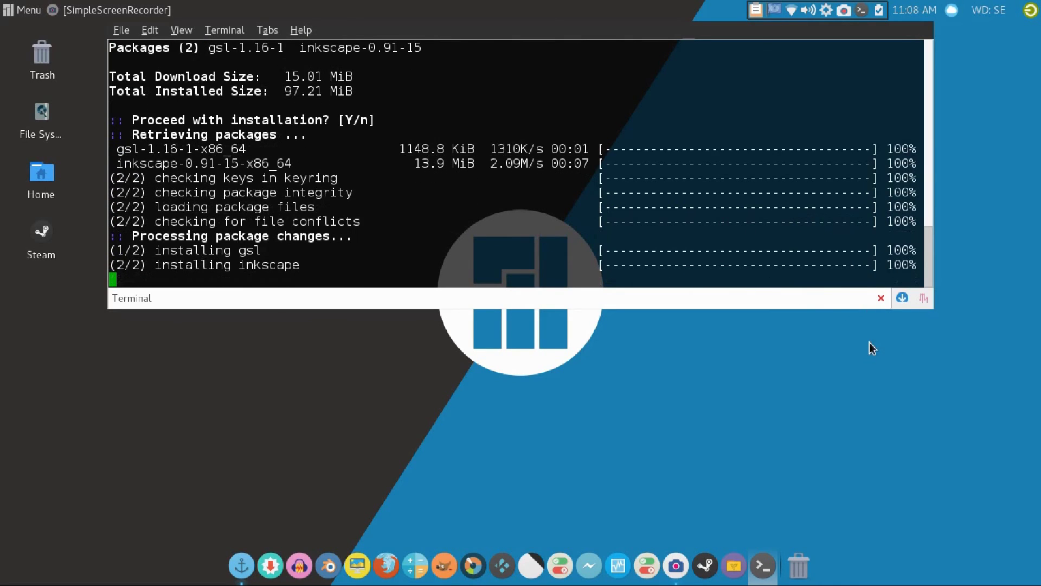
left_click(881, 297)
Step: Check the Graphics applications for Inkscape, and launch the ELinks text browser from the Internet category
left_click(21, 10)
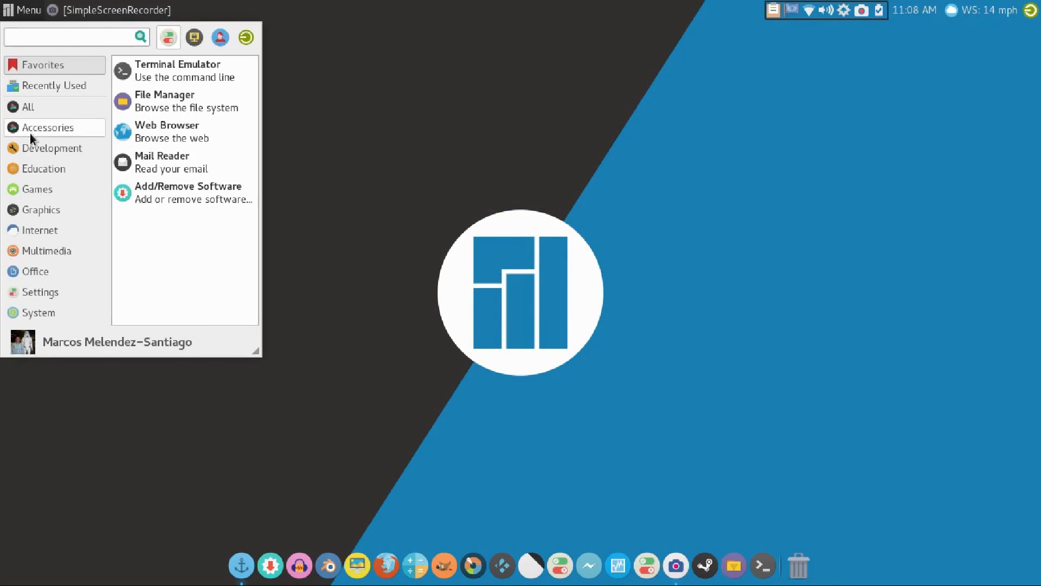
left_click(54, 211)
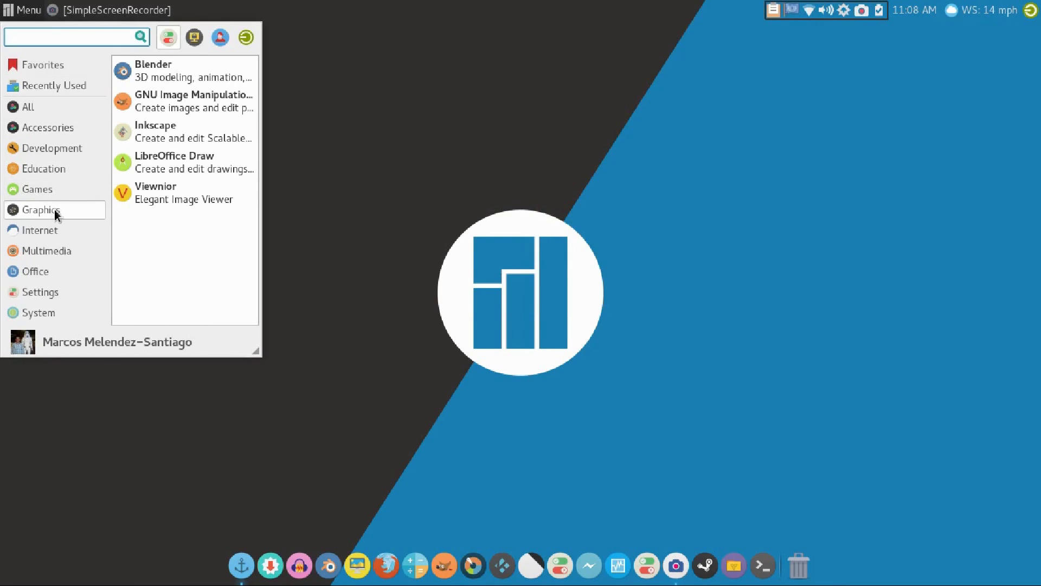
left_click(69, 230)
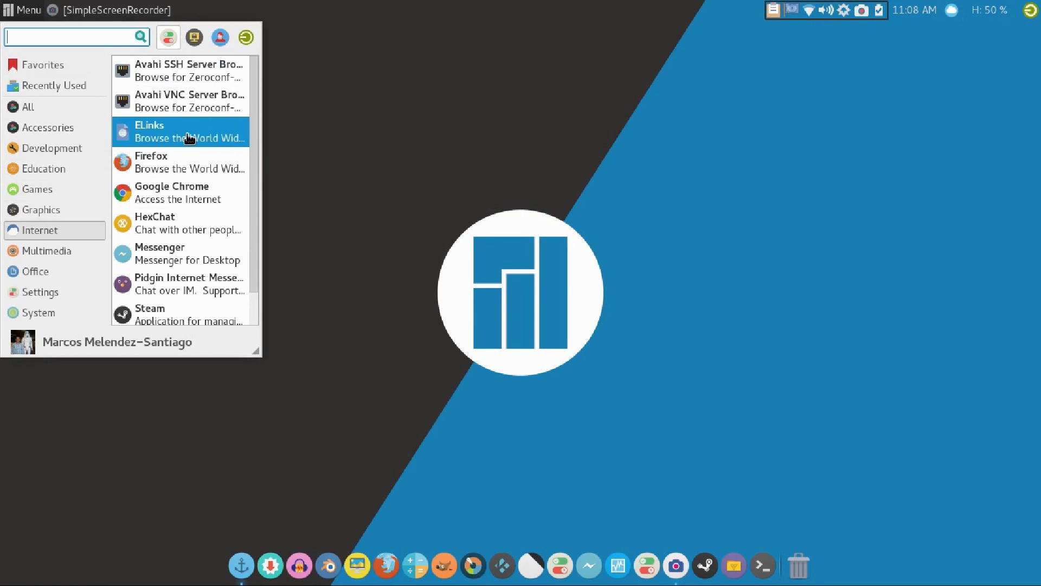
left_click(220, 135)
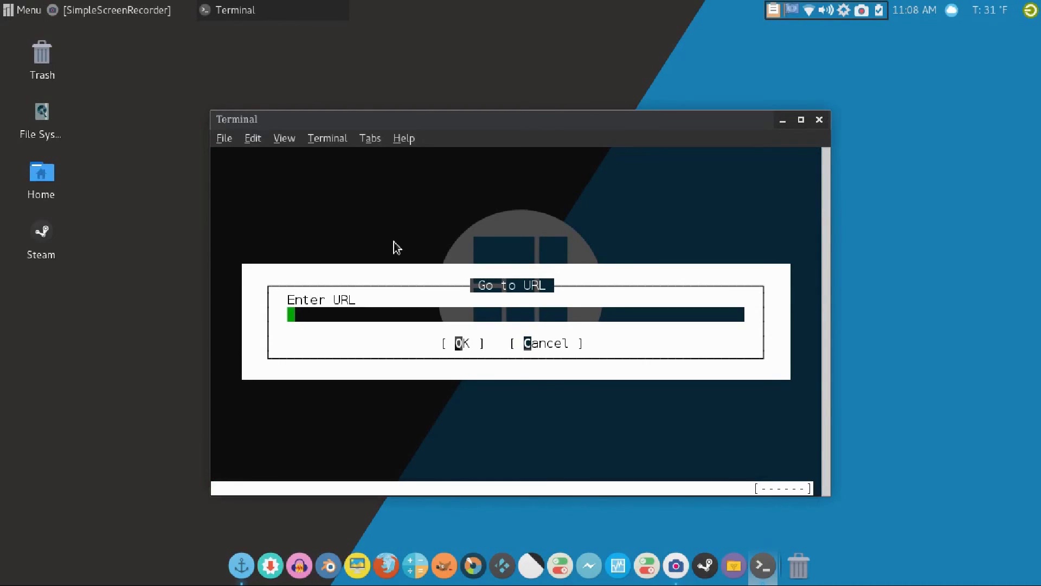
type("www.google.")
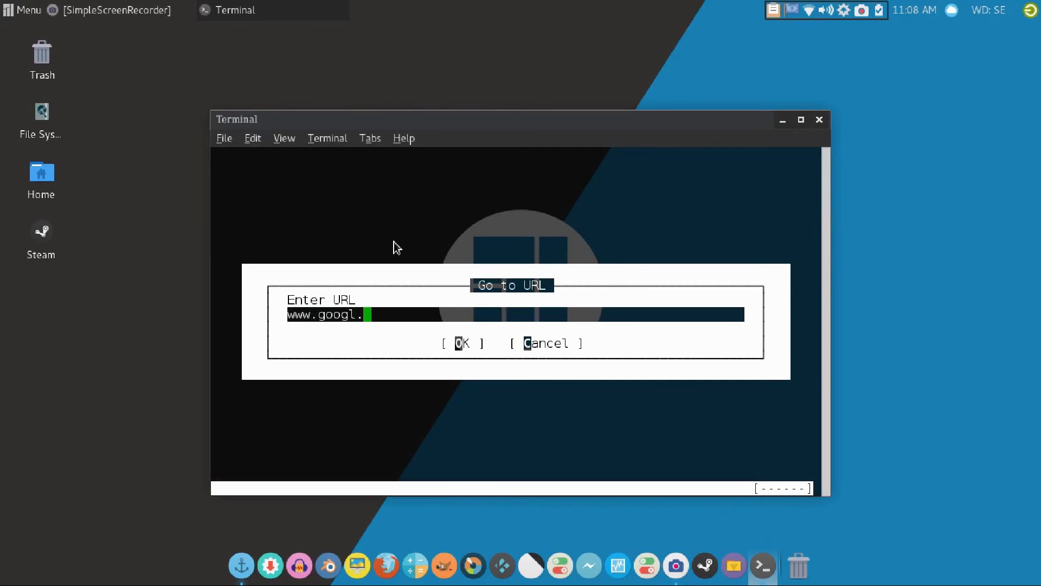
type("com")
key("Return")
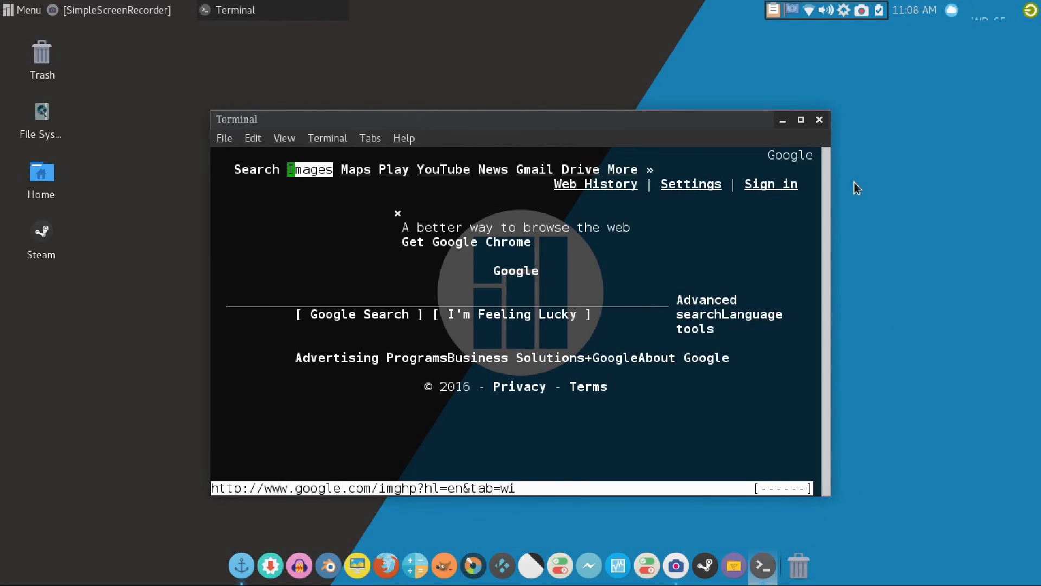
left_click(818, 118)
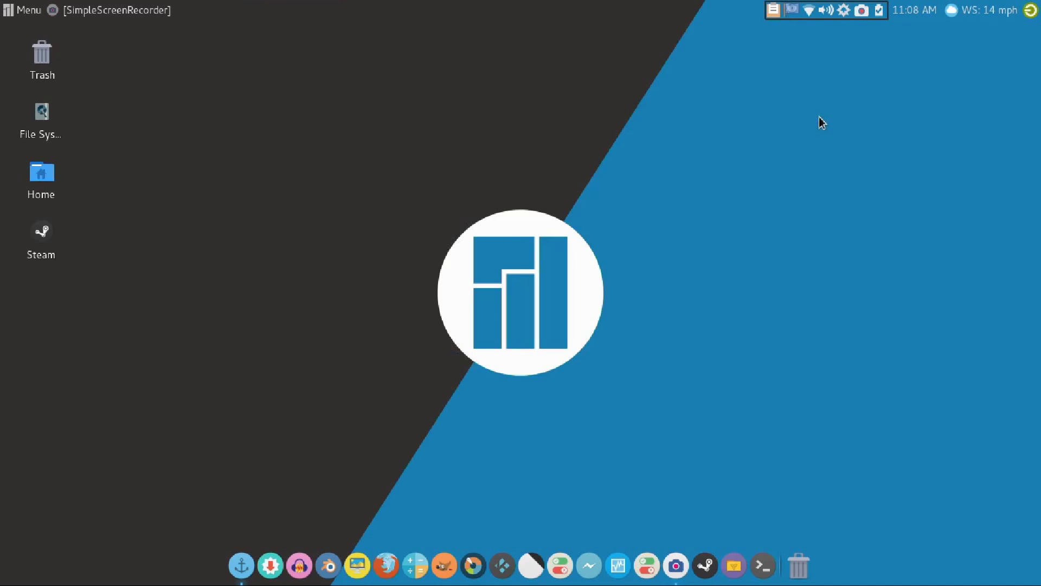
Step: Look through the applications in the Internet and Multimedia categories
left_click(4, 8)
left_click(43, 230)
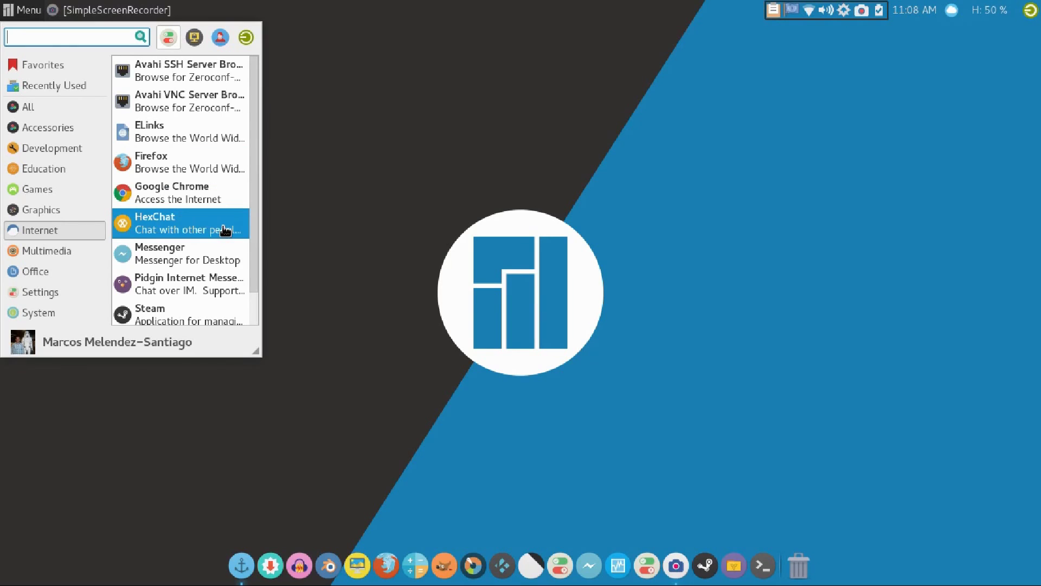
scroll(221, 257, "down", 1)
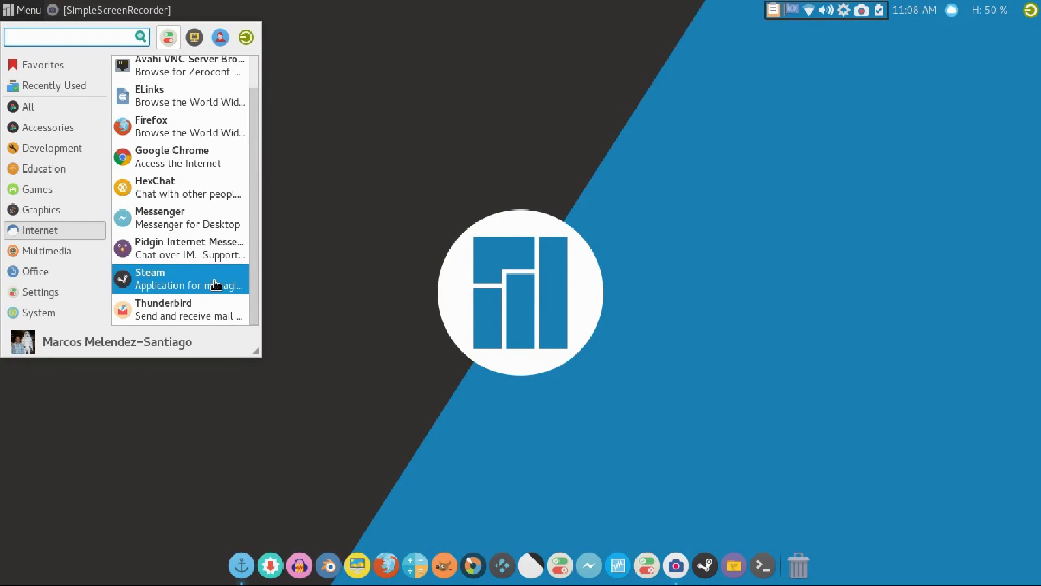
left_click(38, 254)
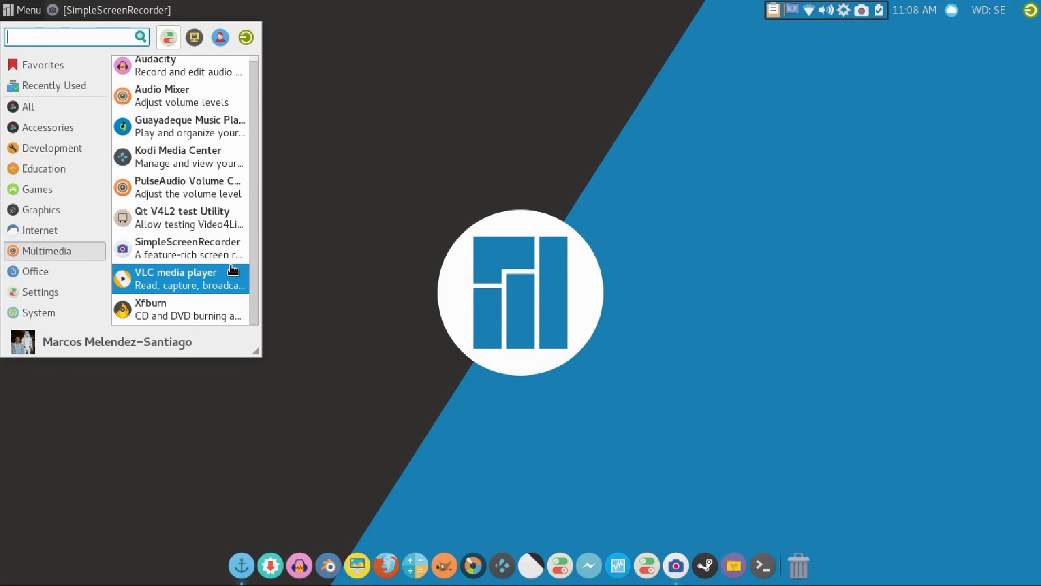
Step: Launch LibreOffice from the Office category to check its version information, and close it
left_click(83, 277)
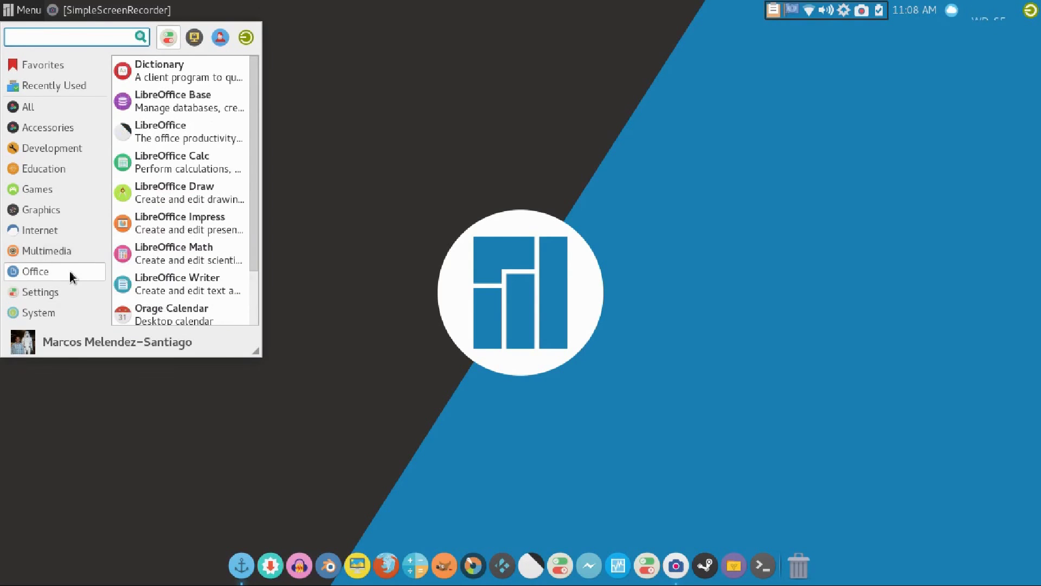
left_click(222, 131)
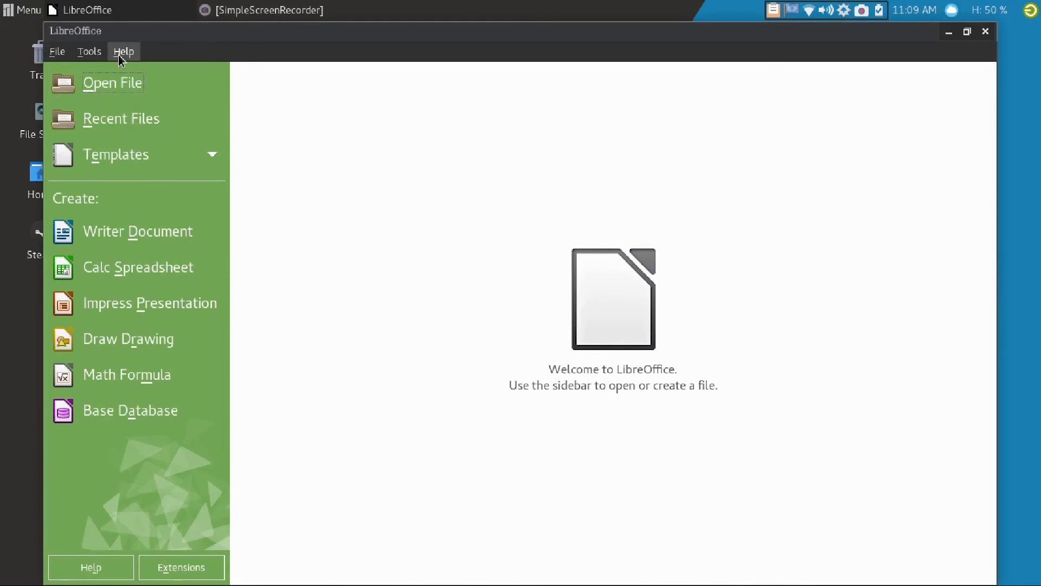
left_click(118, 54)
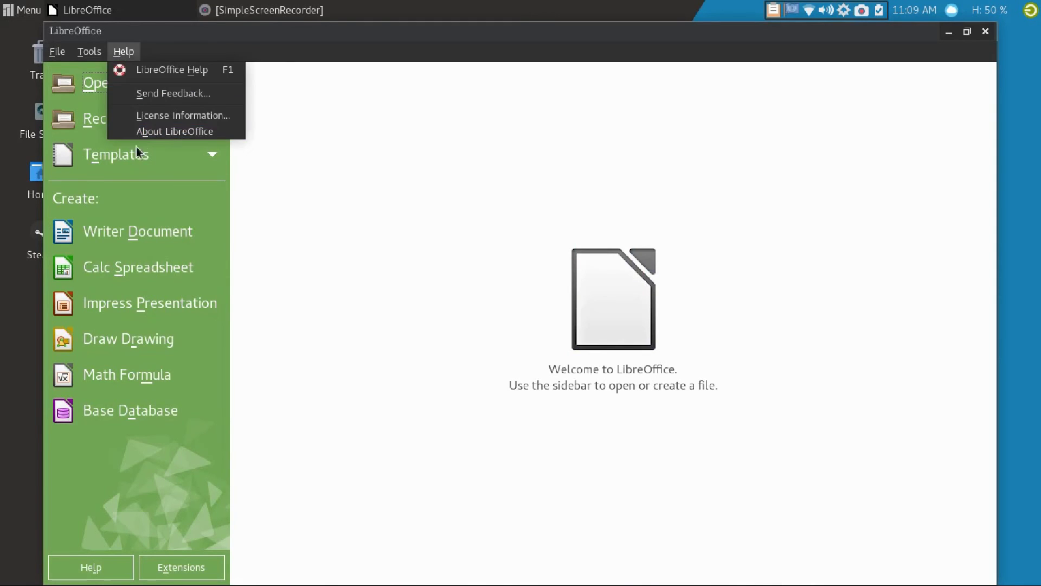
left_click(142, 131)
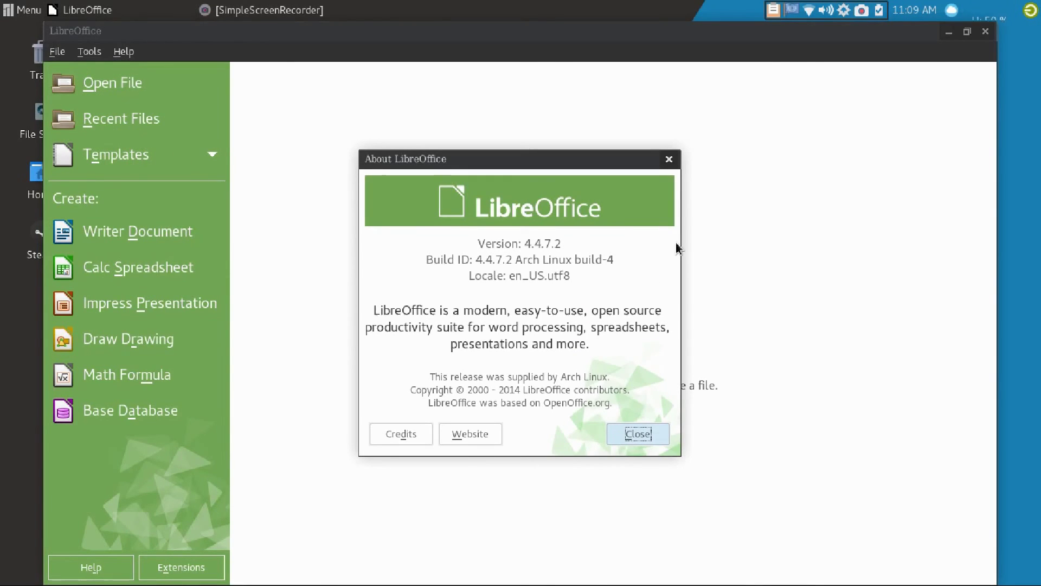
left_click(640, 437)
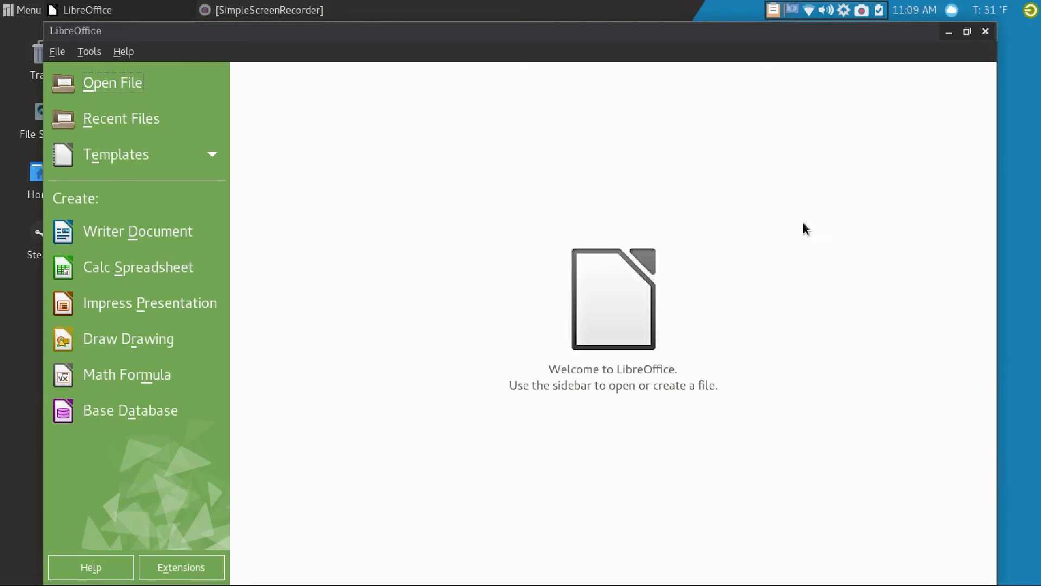
left_click(985, 31)
Step: Look through the Office, Settings and System categories, and launch Oracle VM VirtualBox
left_click(22, 9)
left_click(73, 271)
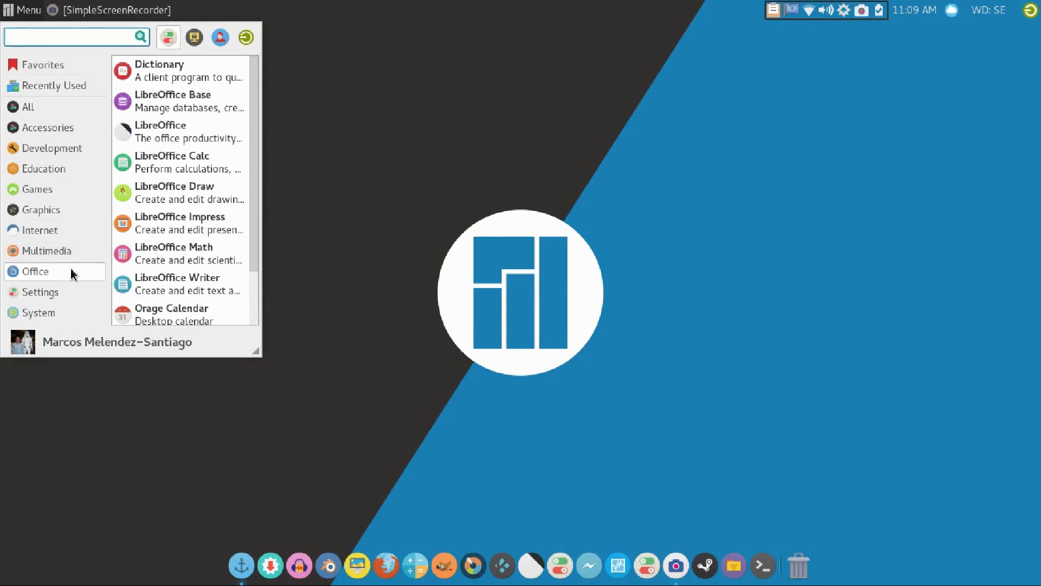
left_click(63, 291)
left_click(52, 313)
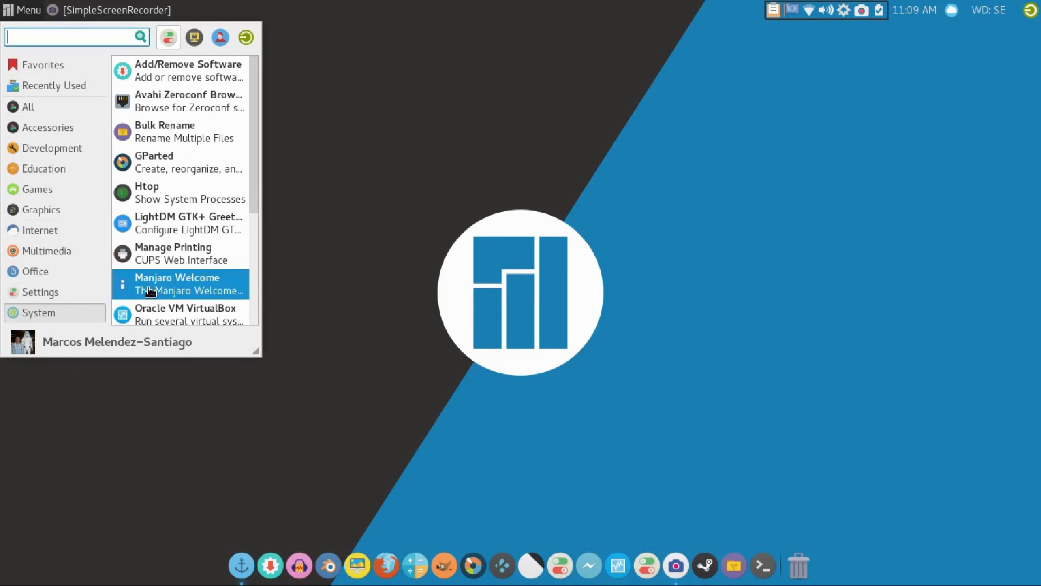
scroll(211, 249, "down", 4)
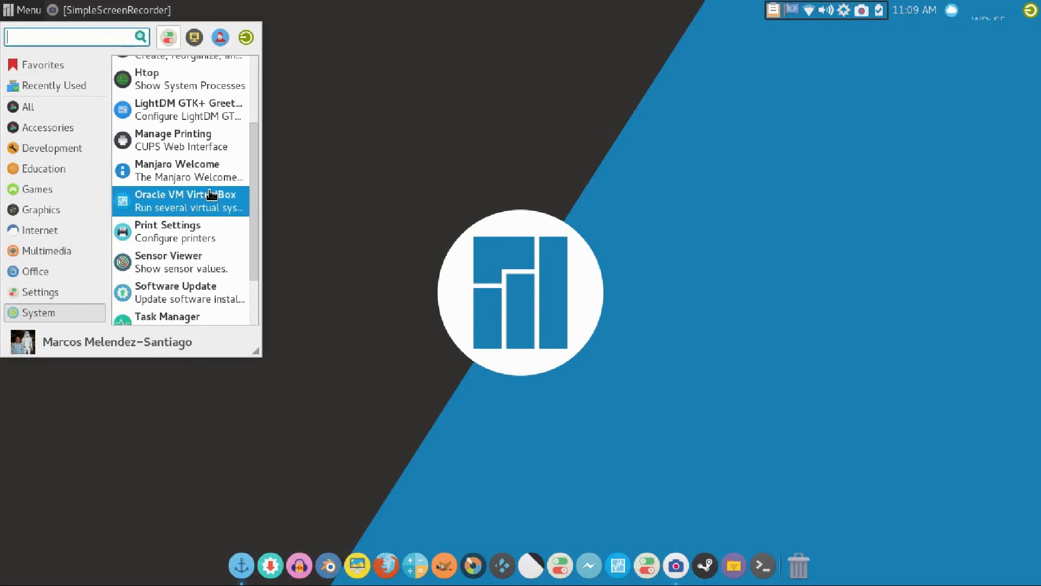
left_click(212, 194)
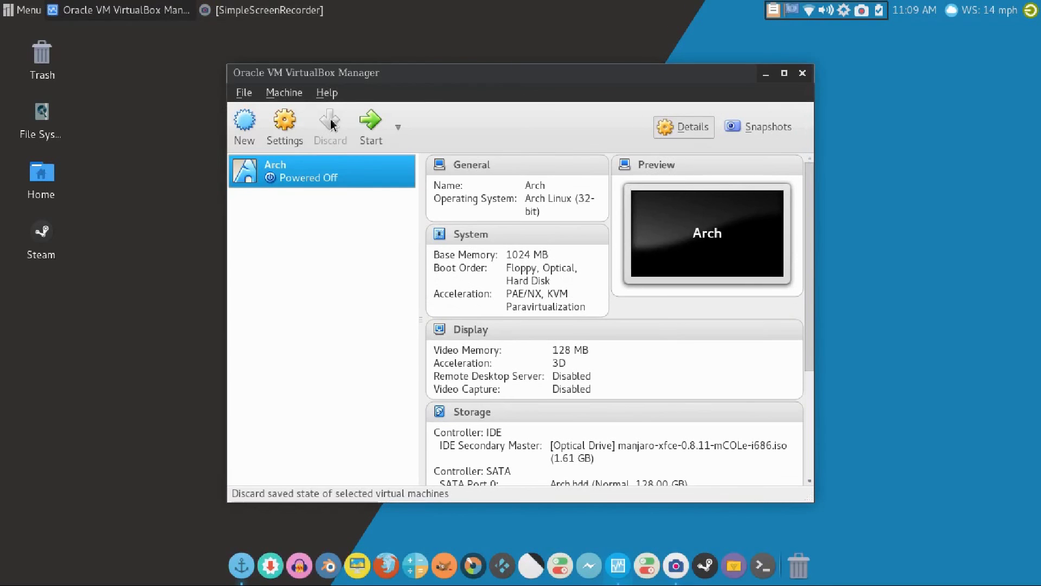
Step: Check VirtualBox's version information, and close the VirtualBox Manager
left_click(327, 92)
left_click(335, 147)
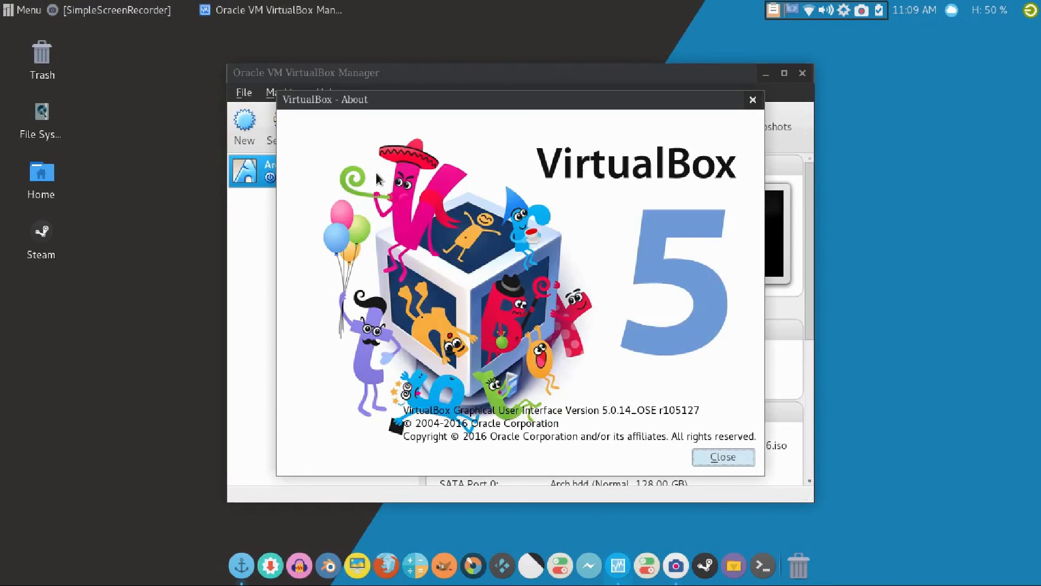
left_click(723, 456)
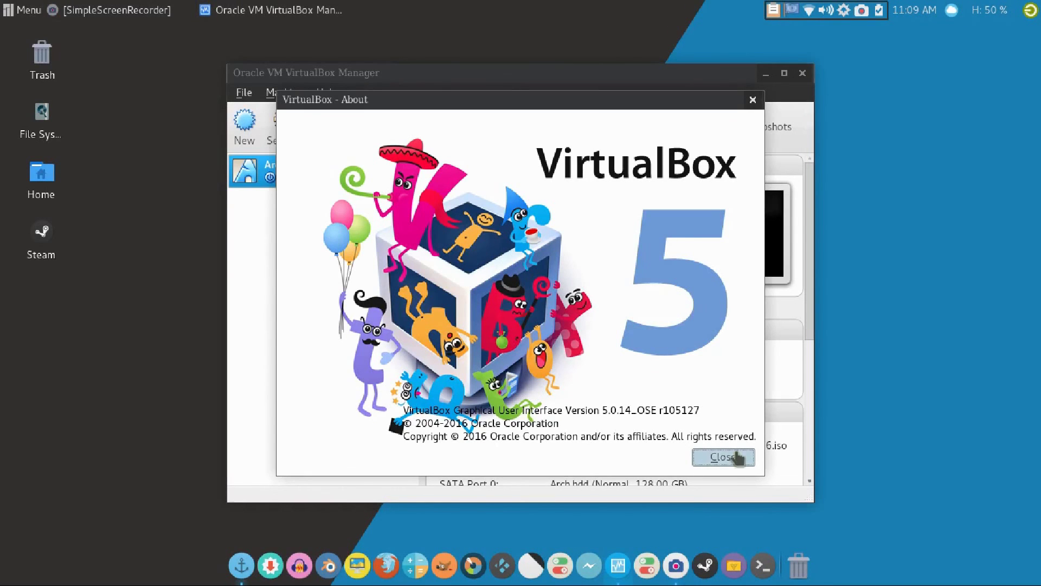
left_click(803, 76)
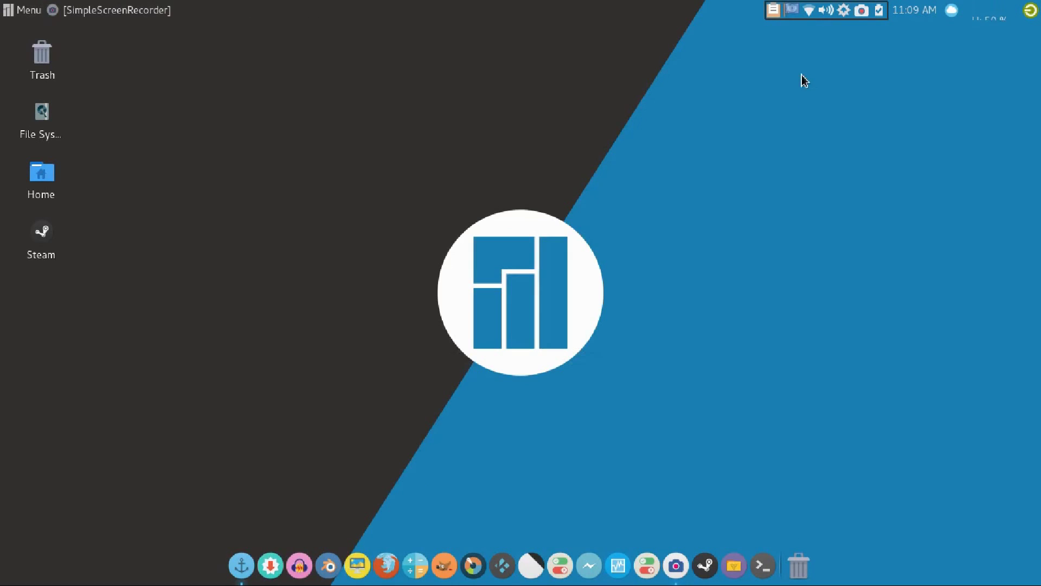
Step: Open the Xfce Settings manager, look over its categories, and open the Appearance settings
left_click(25, 10)
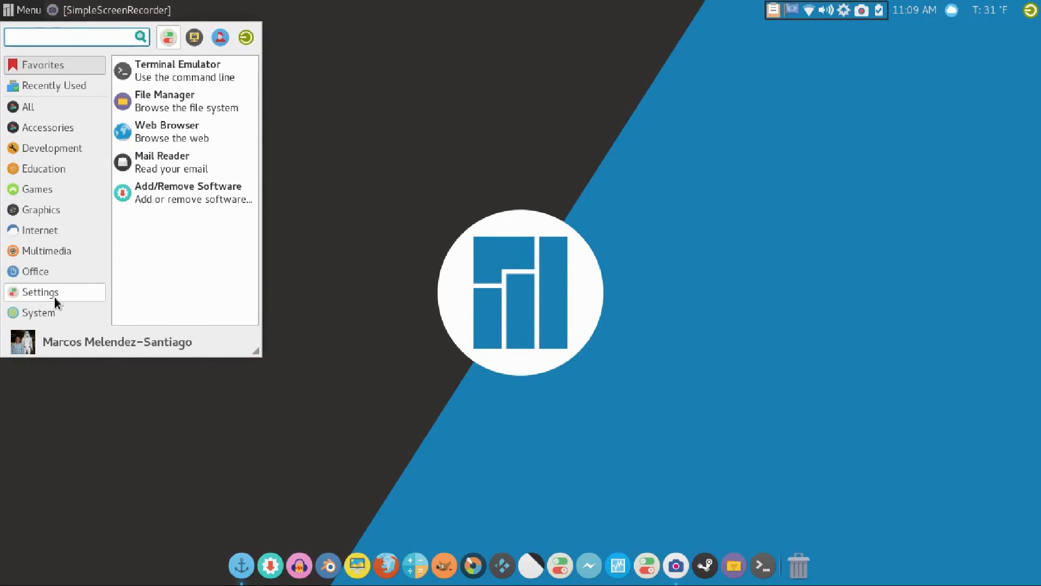
left_click(47, 308)
left_click(169, 39)
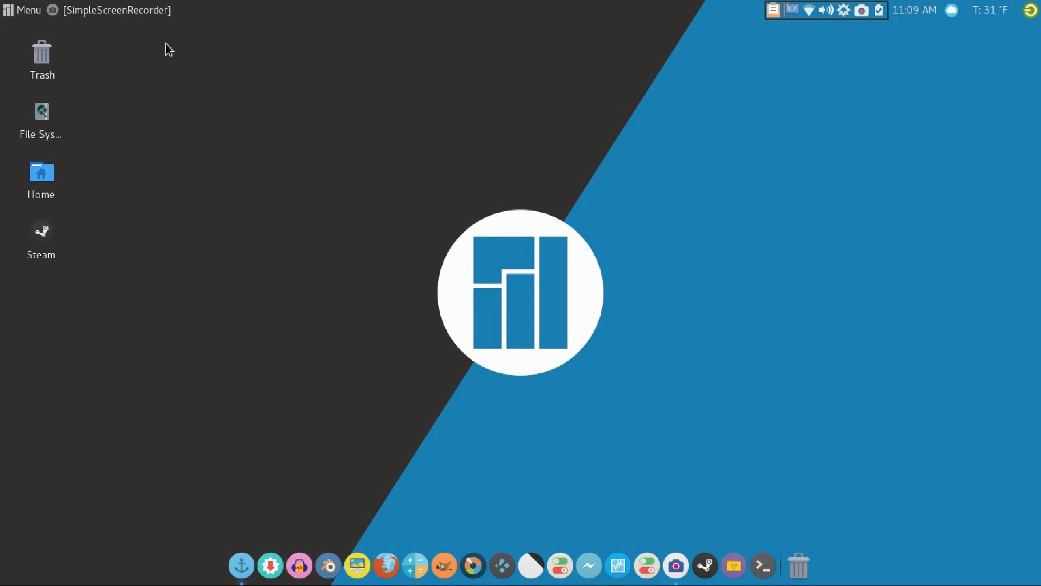
scroll(645, 391, "down", 4)
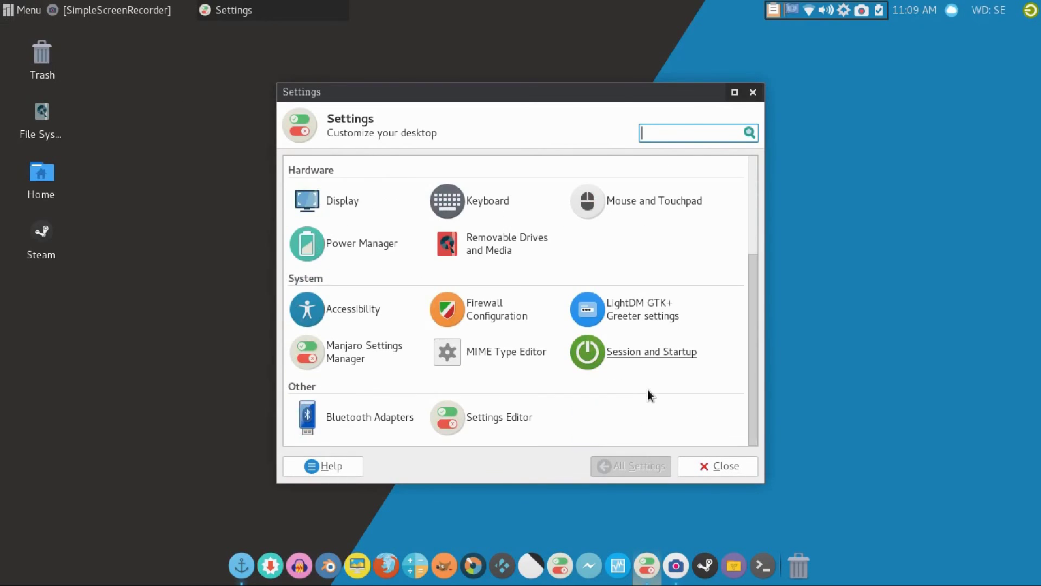
scroll(596, 431, "up", 4)
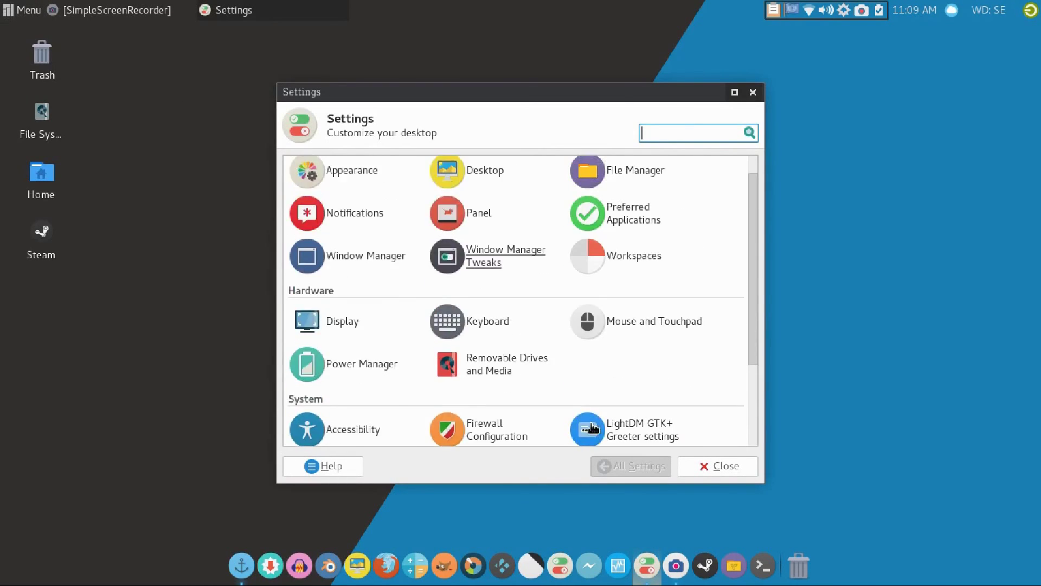
left_click(322, 205)
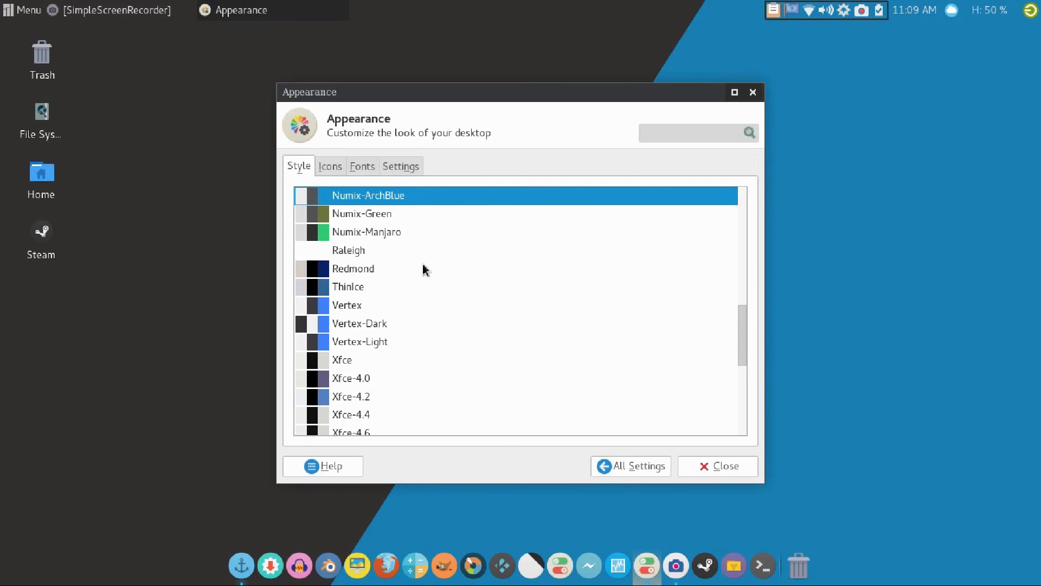
Step: Look over the list of appearance styles, and preview the first ones from Adwaita to Crux
scroll(596, 332, "up", 10)
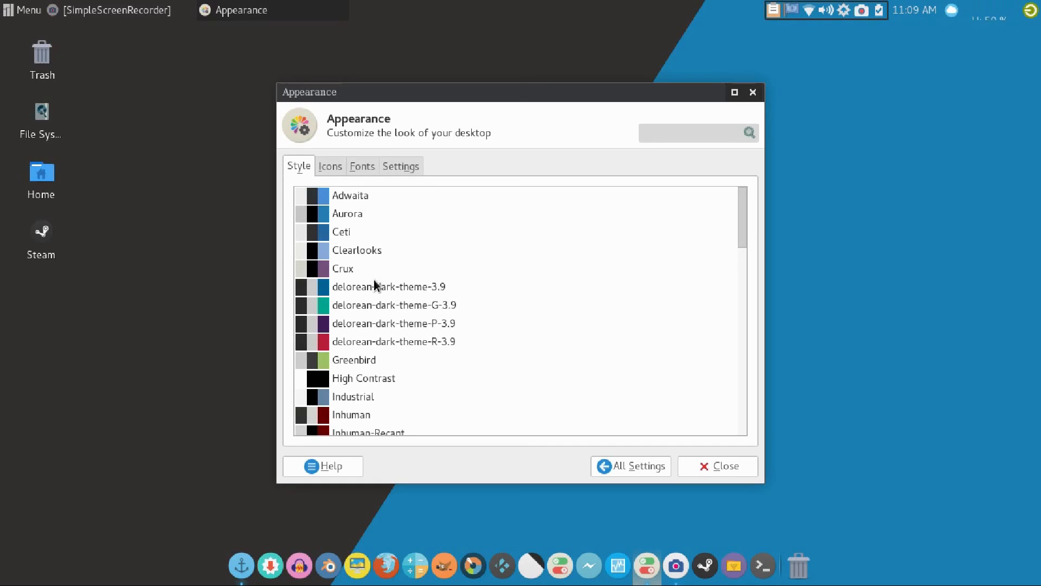
scroll(391, 290, "down", 4)
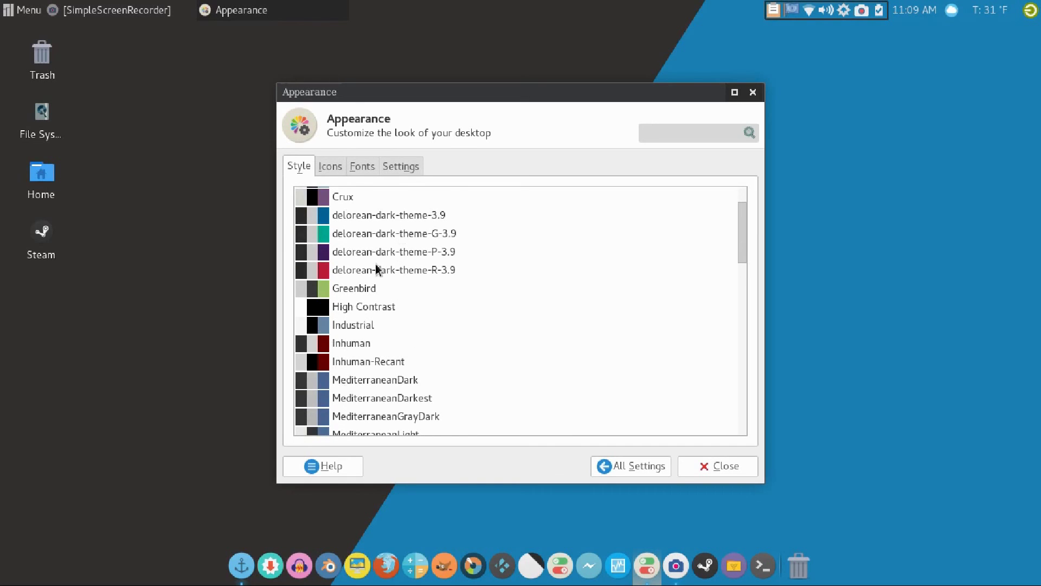
scroll(397, 291, "down", 1)
scroll(397, 289, "up", 5)
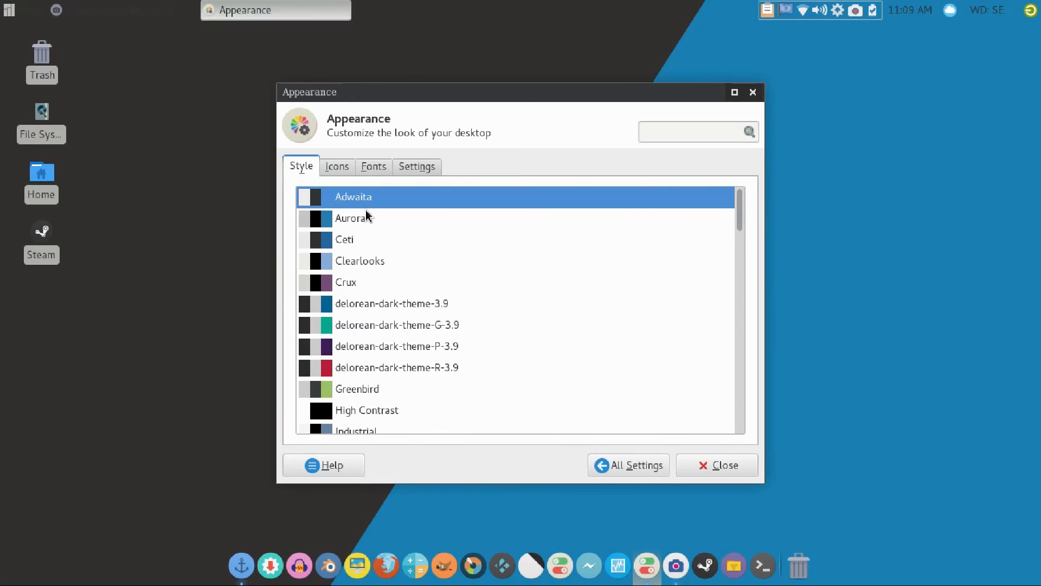
left_click(367, 215)
key("Down")
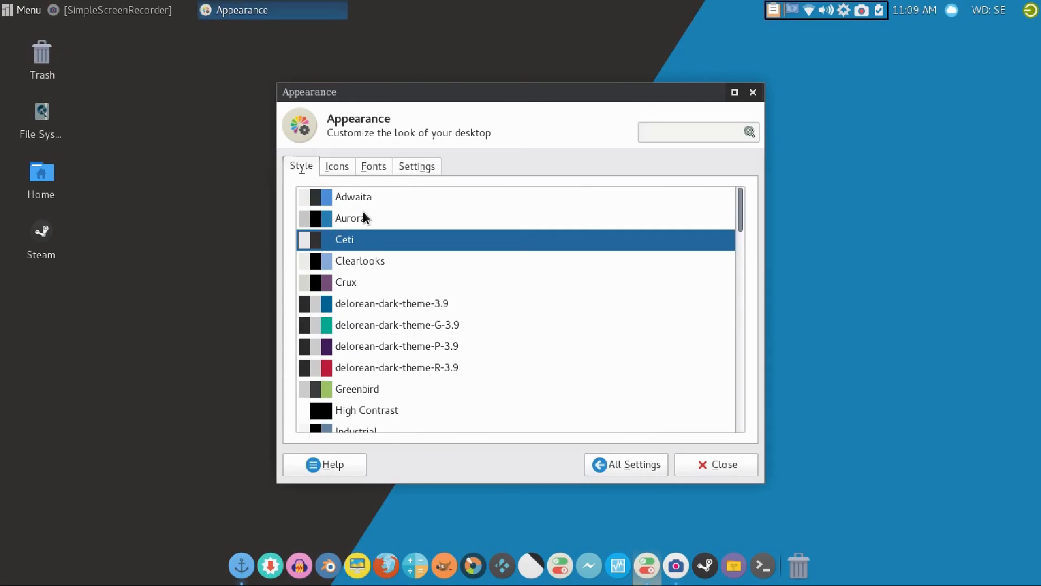
key("Down")
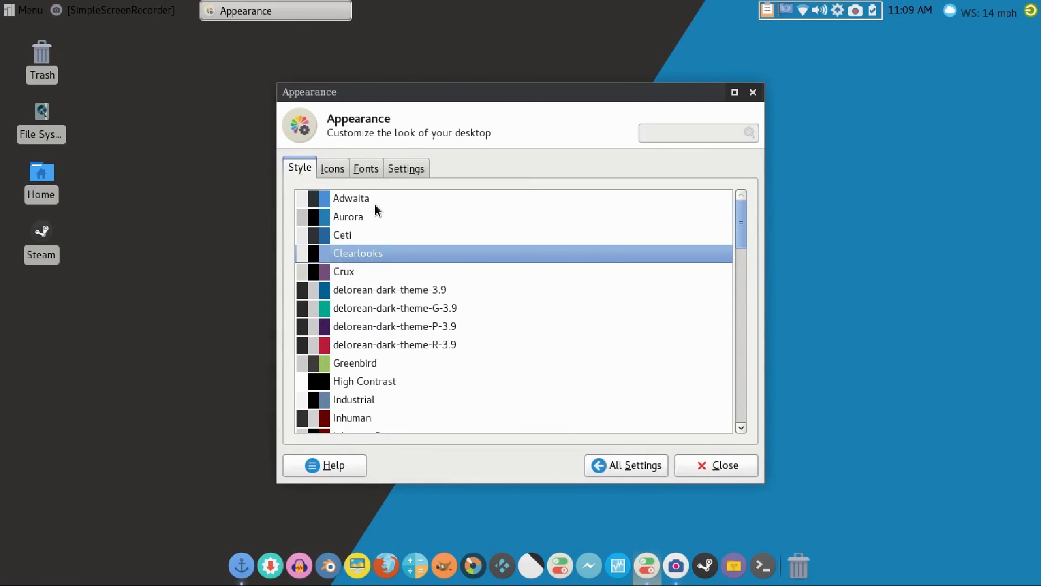
key("Down")
Step: Preview the four delorean-dark-theme styles one after another: 3.9, G-3.9, P-3.9 and R-3.9
key("Down")
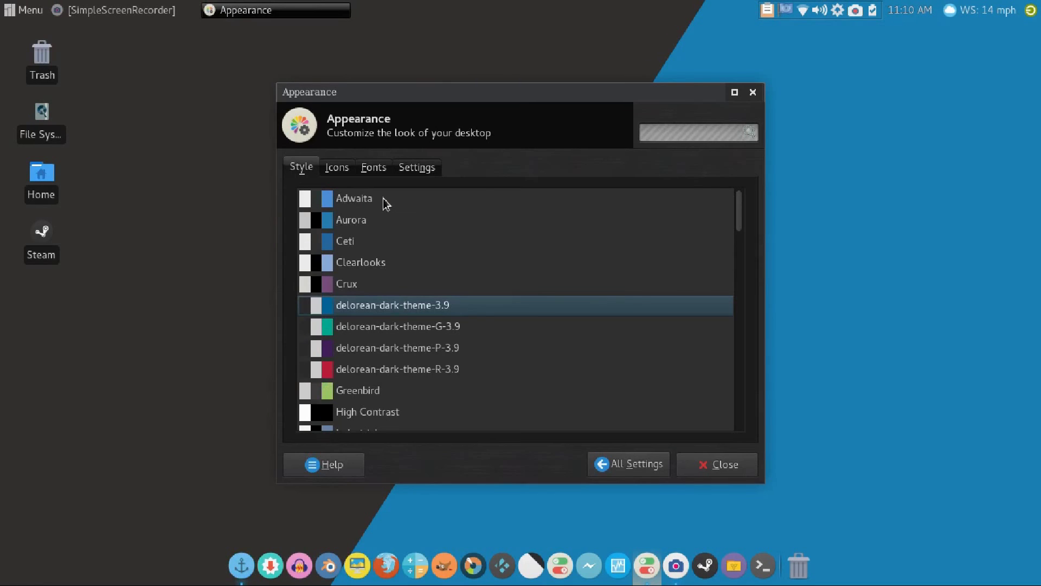
key("Down")
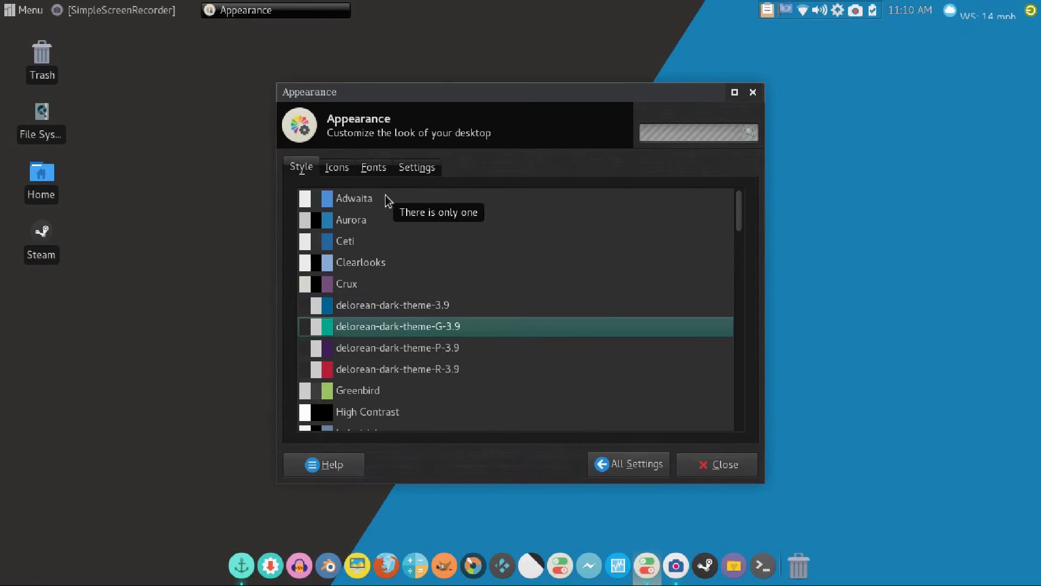
key("Down")
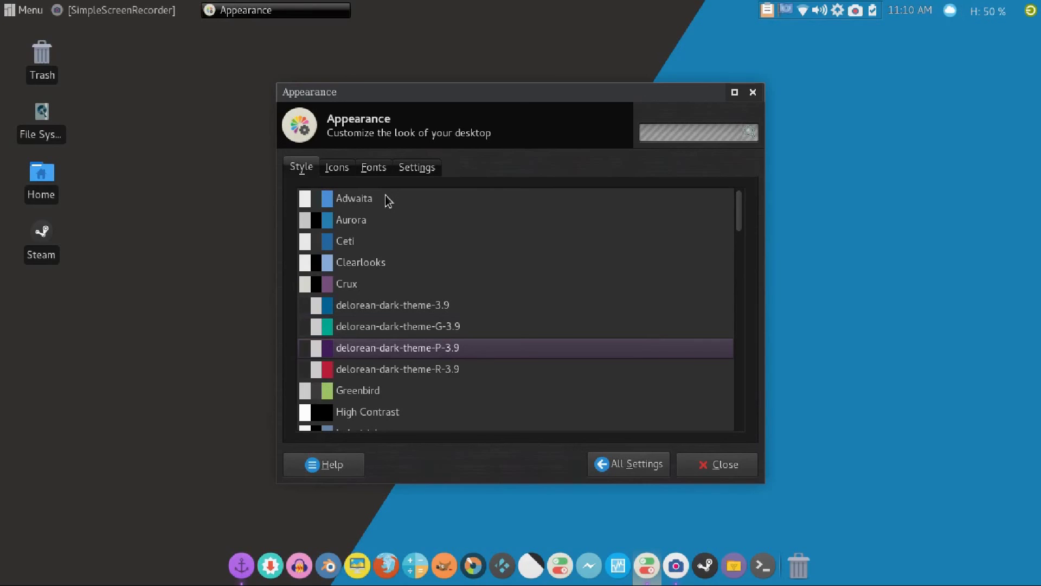
key("Down")
Step: Preview the styles from Greenbird through High Contrast and Industrial to Inhuman-Recant
key("Down")
key("Down")
key("Down")
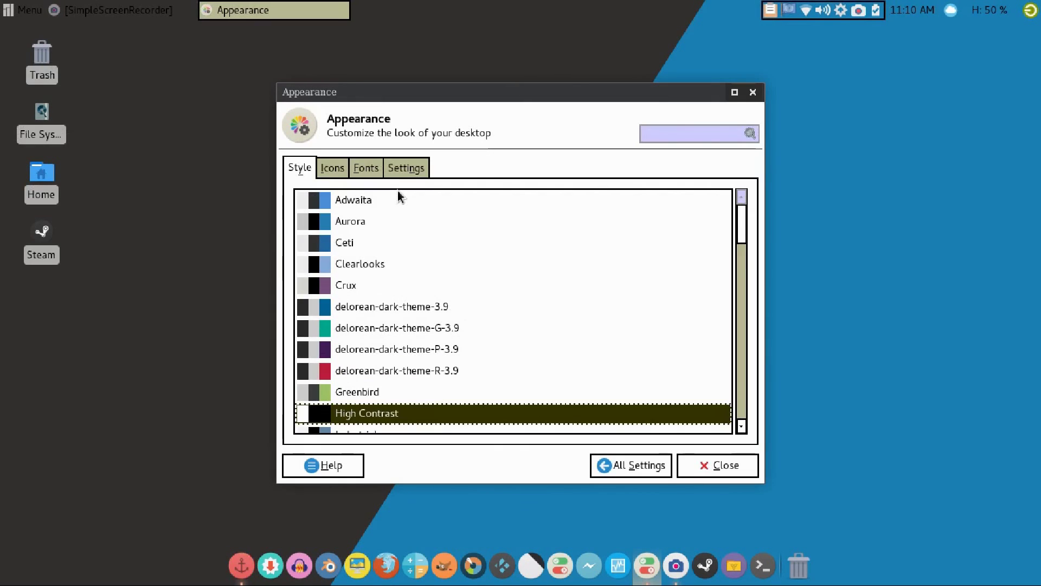
key("Down")
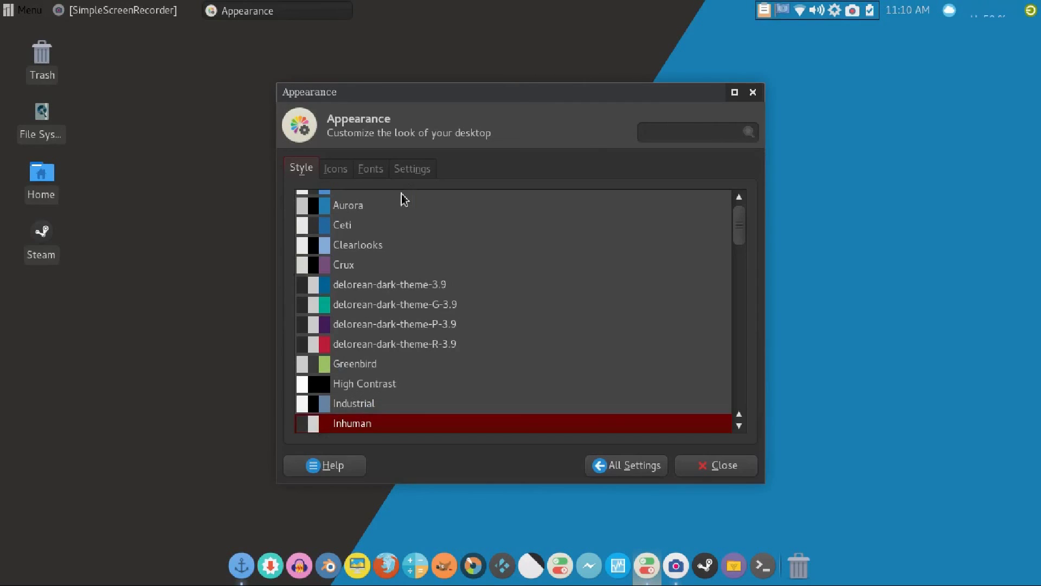
key("Down")
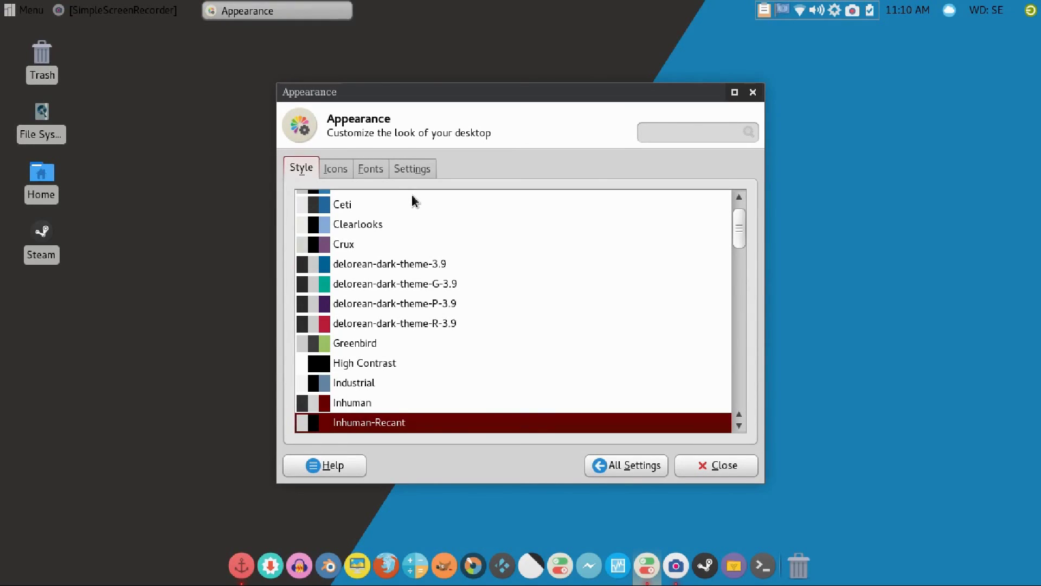
Step: Preview the Mediterranean family of styles, from MediterraneanDark to the MediterraneanWhite variants
key("Down")
key("Down")
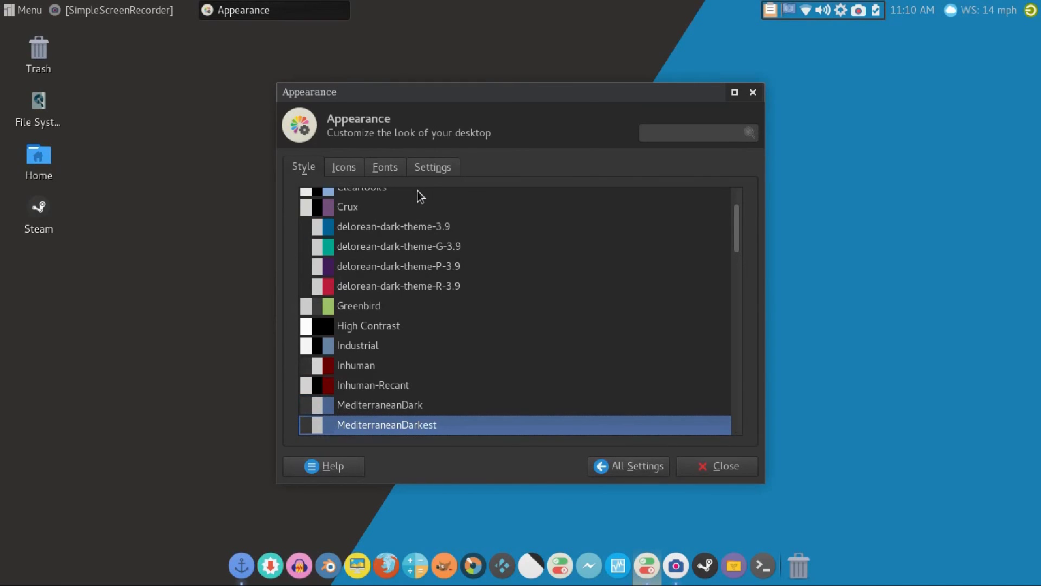
key("Down")
key("Down")
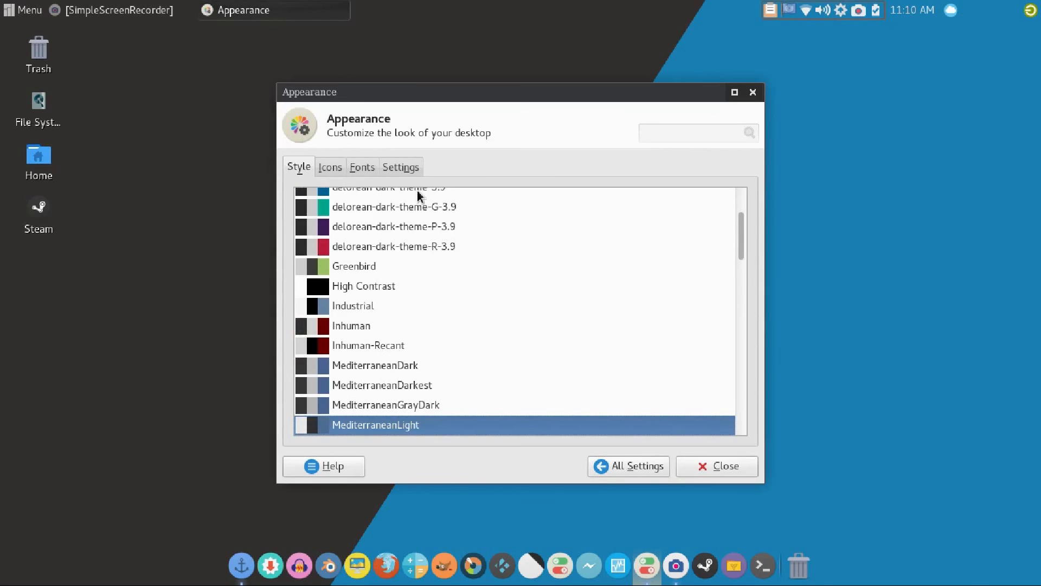
key("Down")
key("Down")
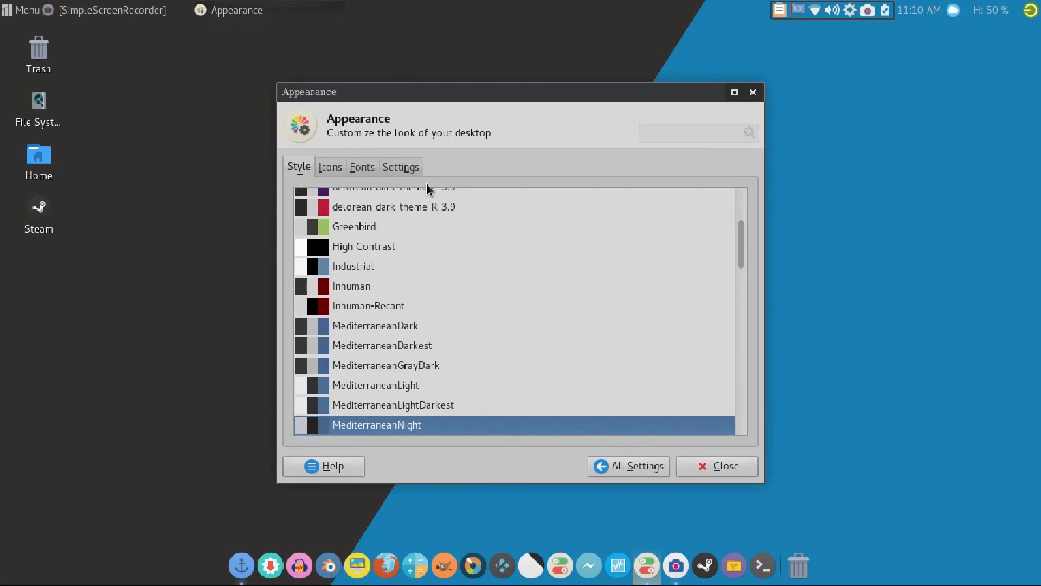
key("Down")
key("Down")
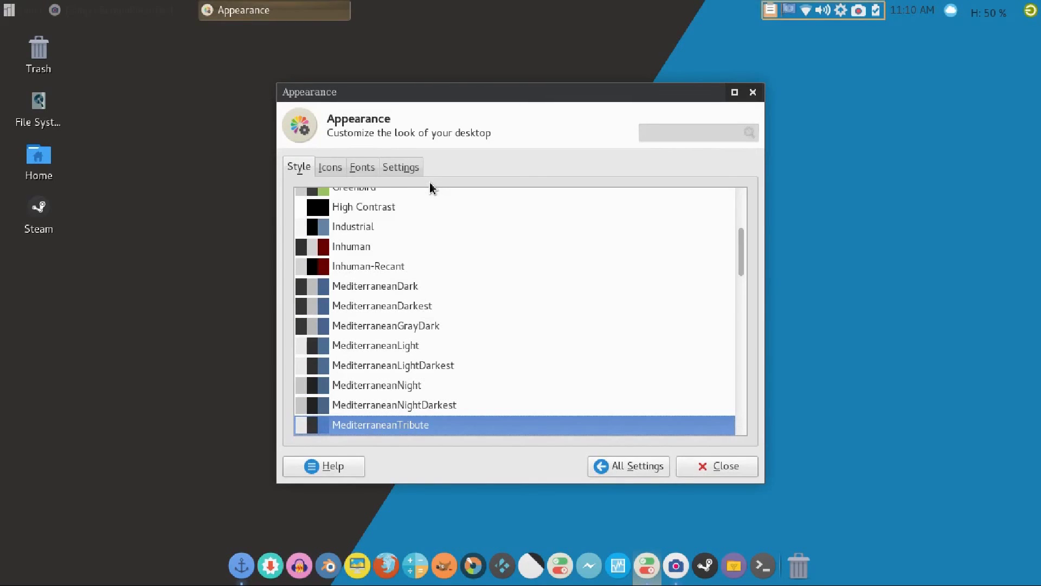
key("Down")
key("Down")
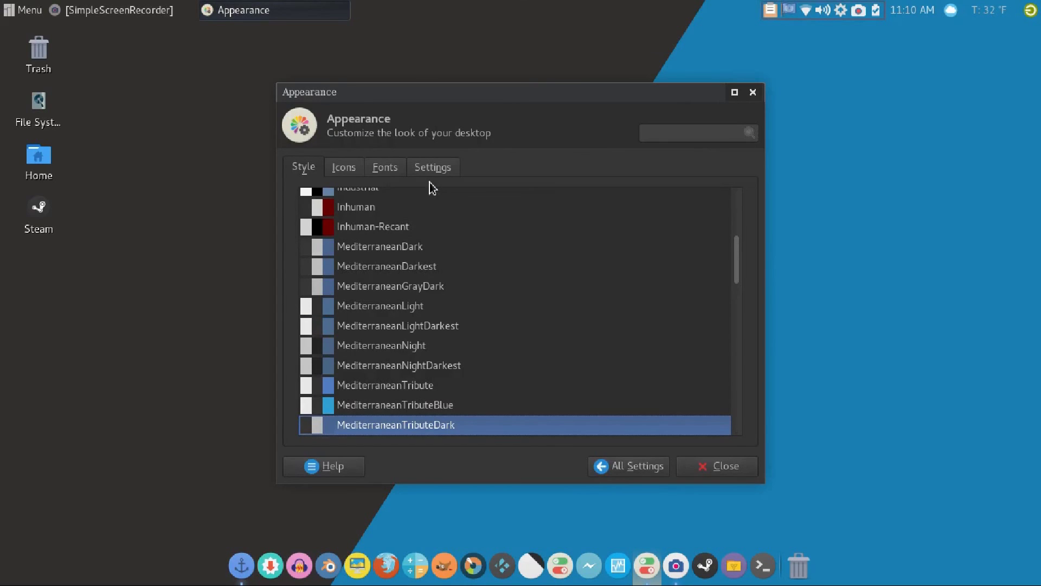
key("Down")
Step: Preview the Menda, Menda-Dark and Mist styles
key("Down")
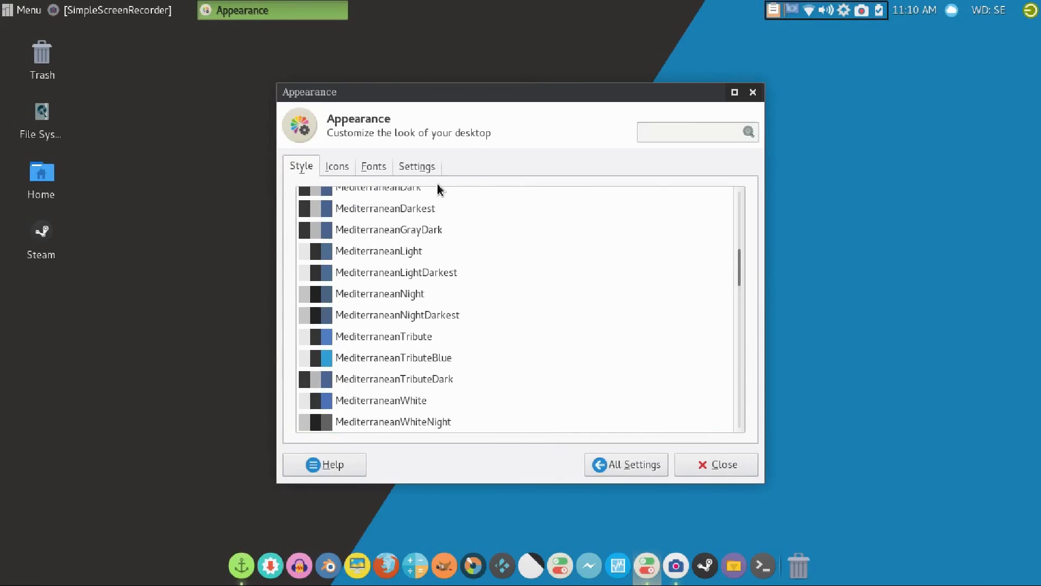
key("Down")
key("Down")
key("Down")
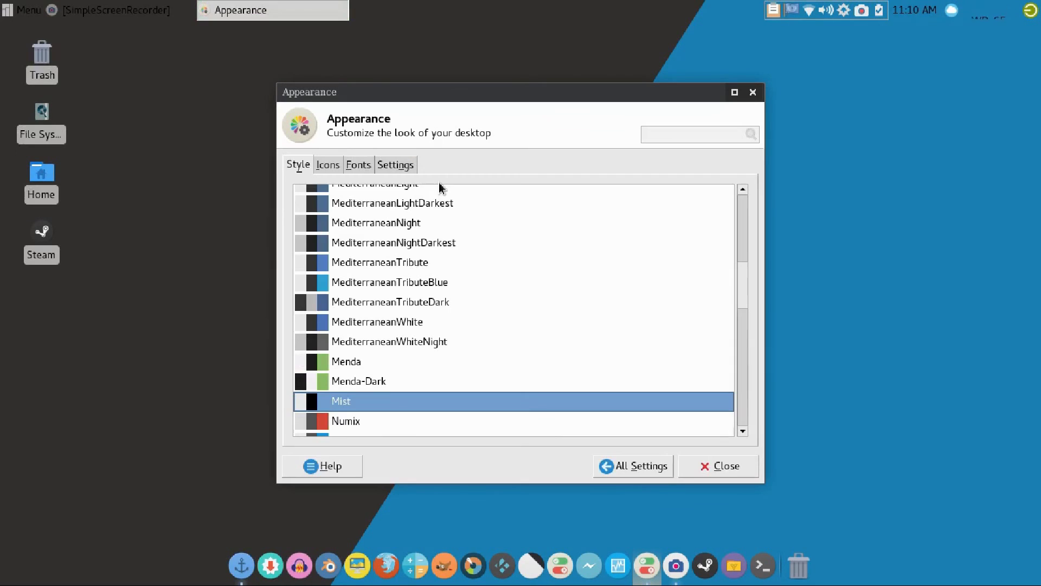
Step: Preview the Numix styles, from Numix through Numix-ArchBlue and Numix-Green to Numix-Manjaro
key("Down")
key("Down")
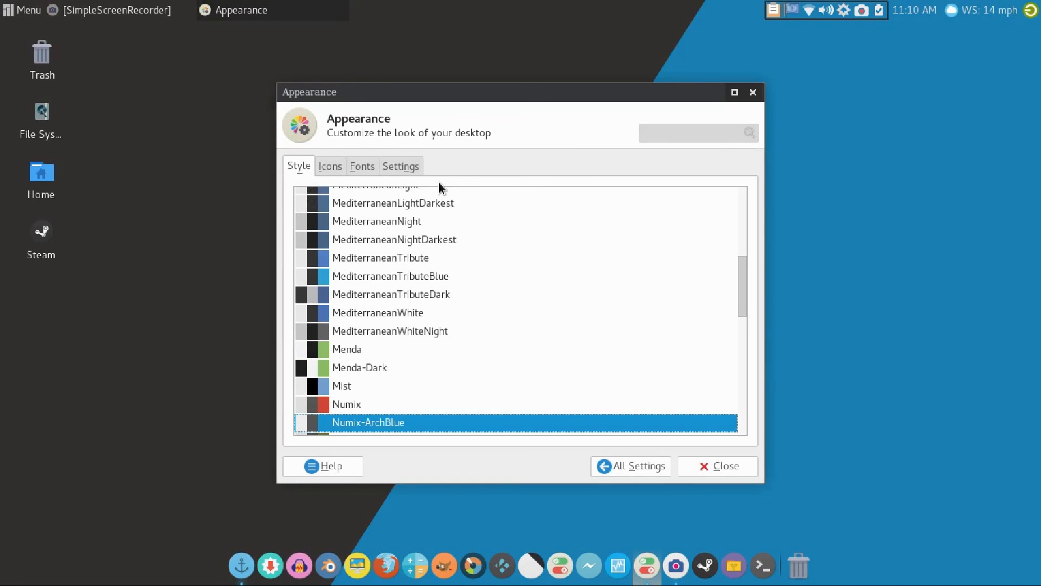
key("Down")
key("Down")
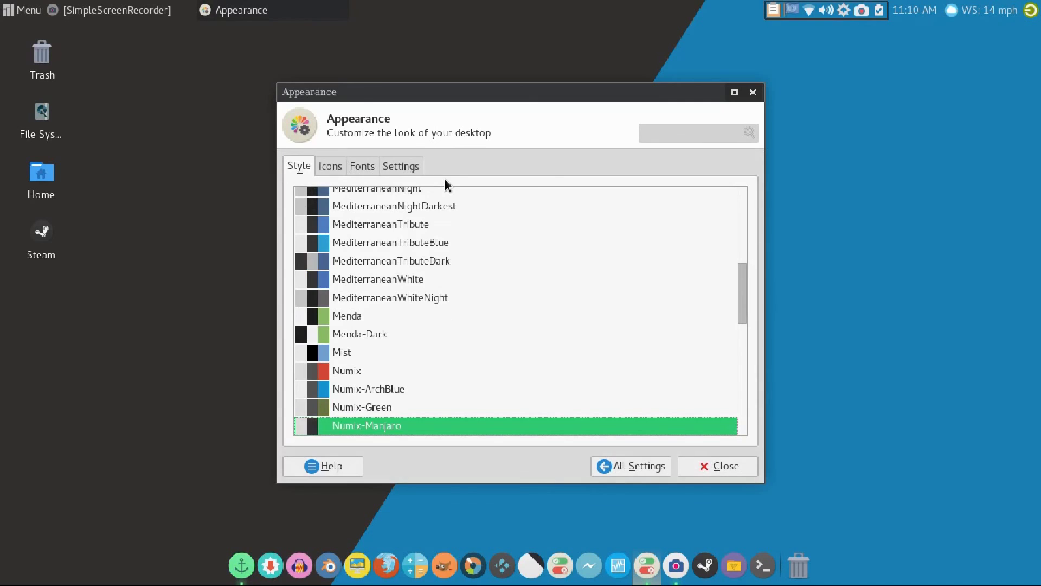
Step: Preview the Raleigh, Redmond and ThinIce styles, followed by the Vertex variants
key("Down")
key("Down")
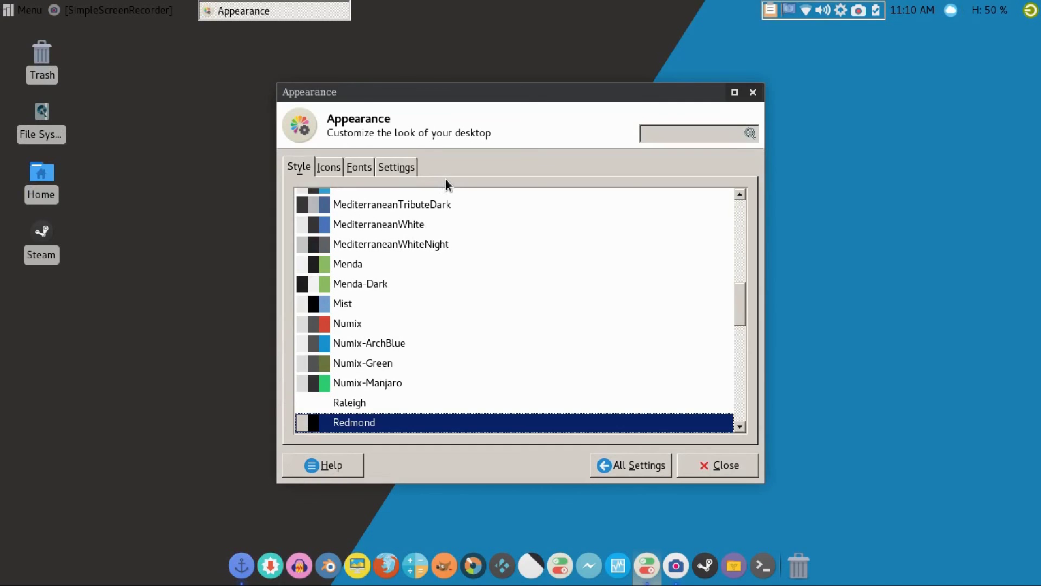
key("Down")
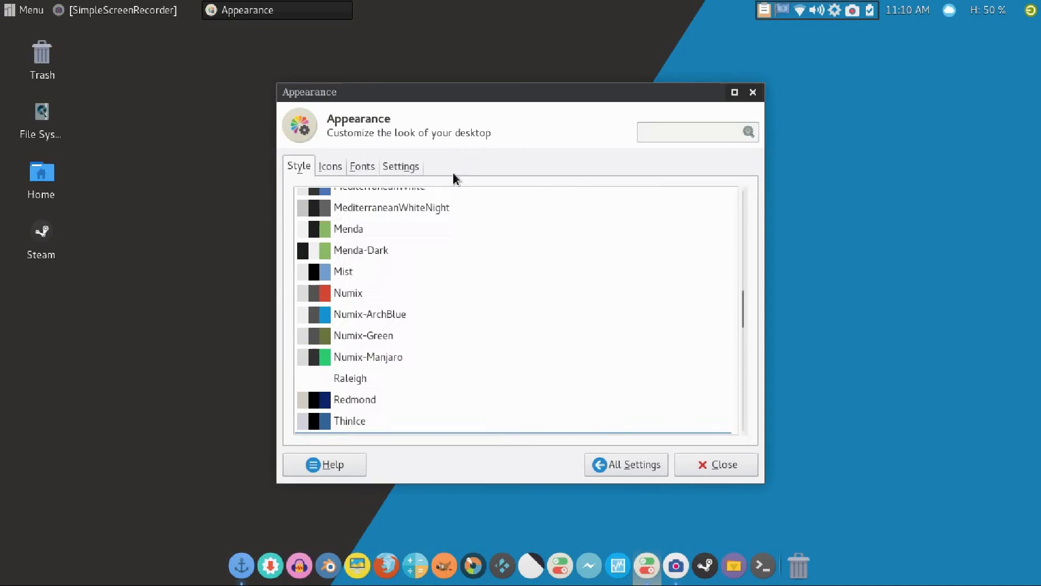
key("Down")
key("Down")
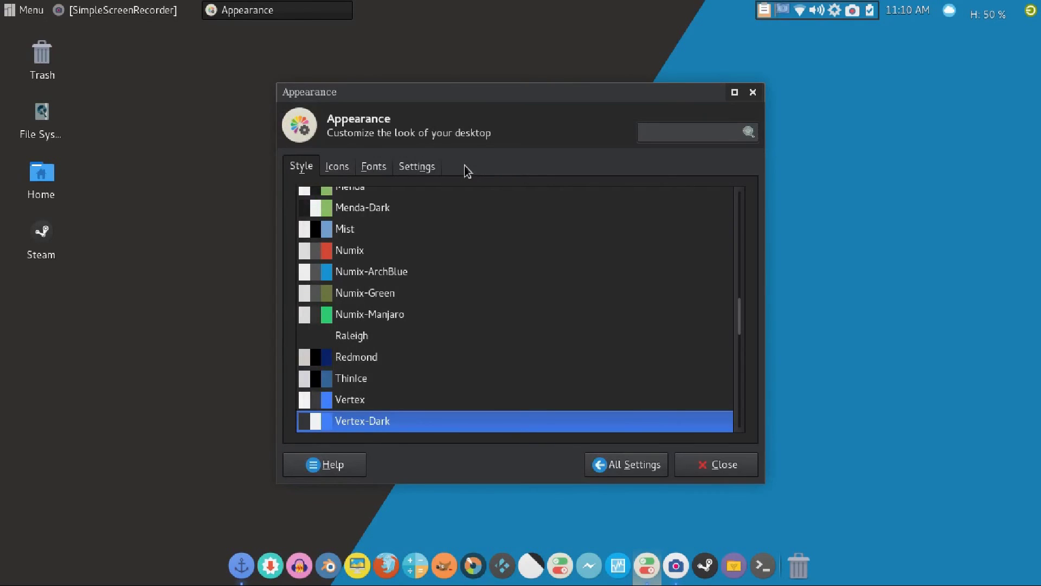
key("Down")
Step: Preview the Xfce style and its numbered versions from Xfce-4.0 to Xfce-4.6
key("Down")
key("Down")
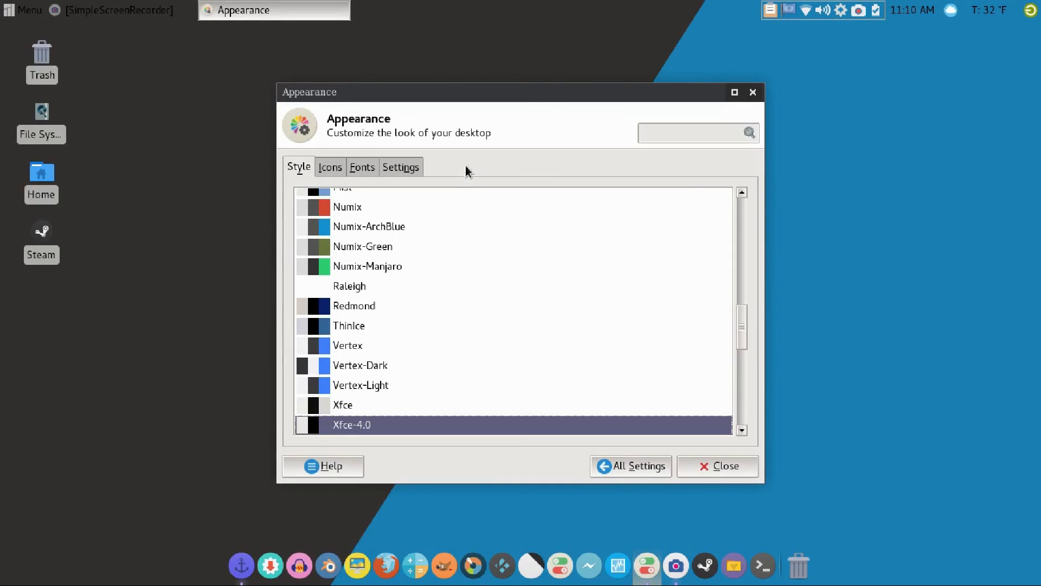
key("Down")
key("Down")
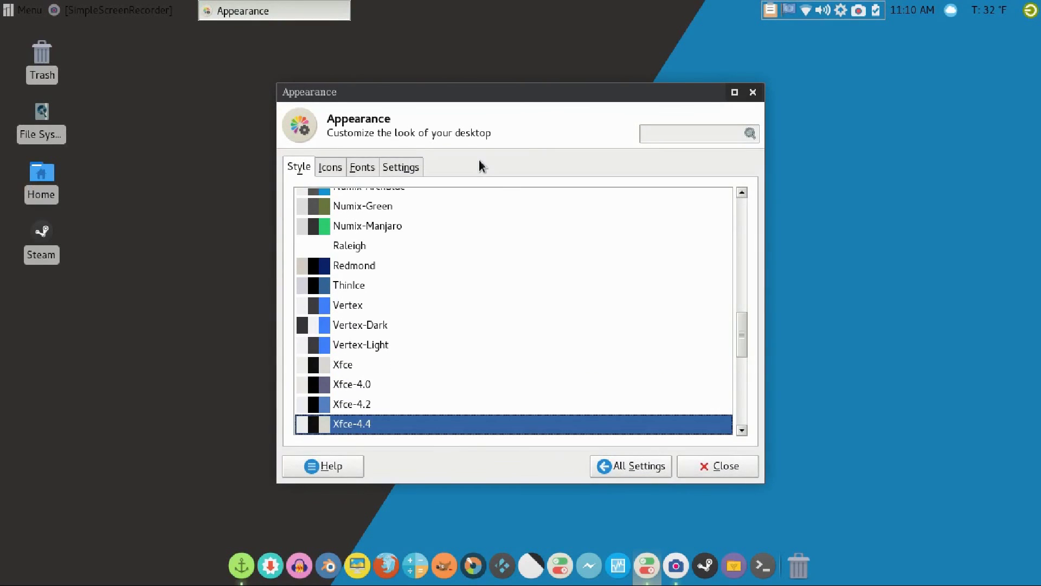
key("Down")
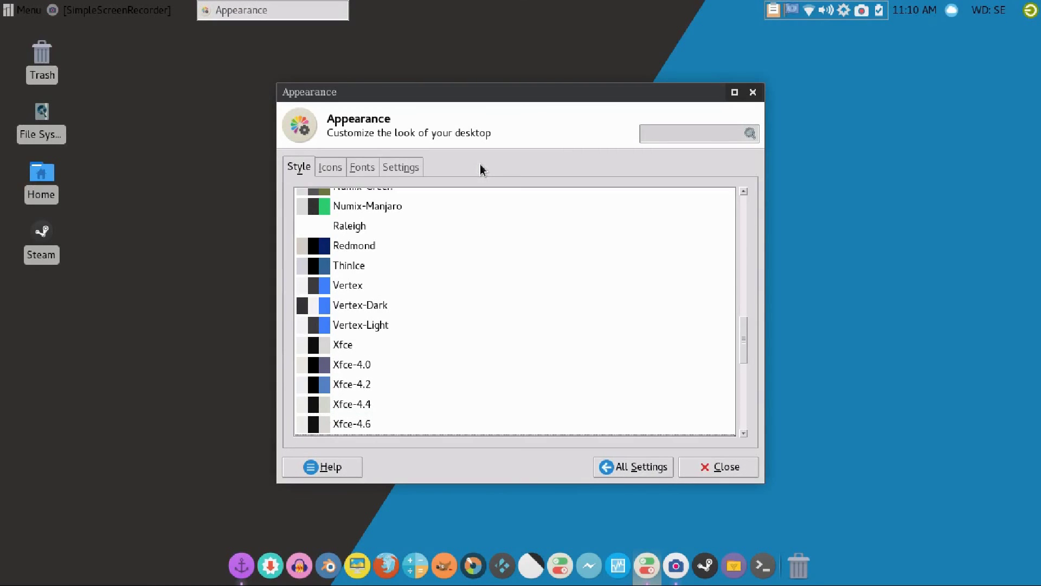
Step: Preview the named Xfce styles from Xfce-b5 through Xfce-cadmium and Xfce-curve to Xfce-dusk
key("Down")
key("Down")
key("Down")
key("Down")
key("Down")
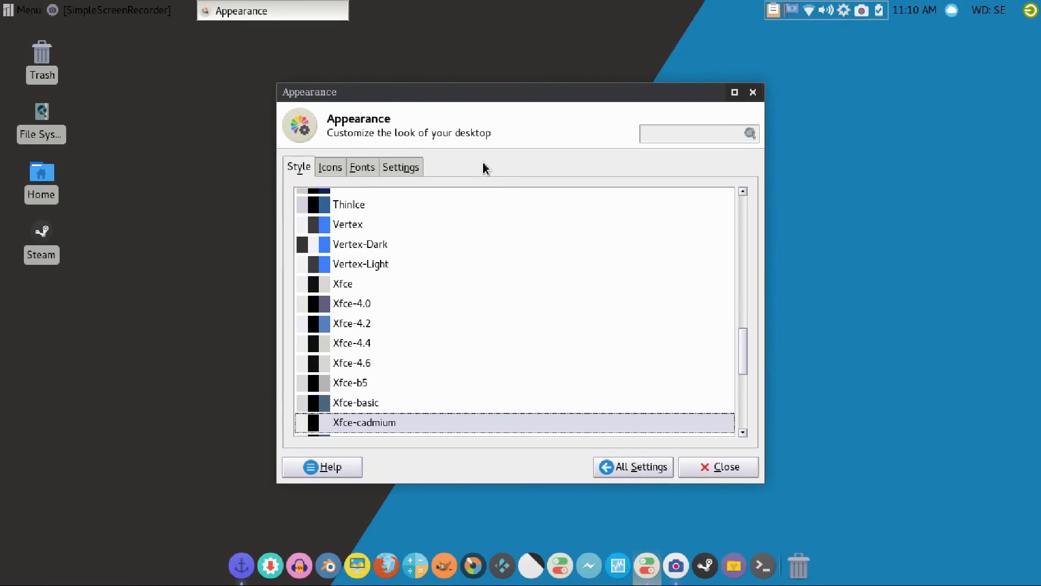
key("Up")
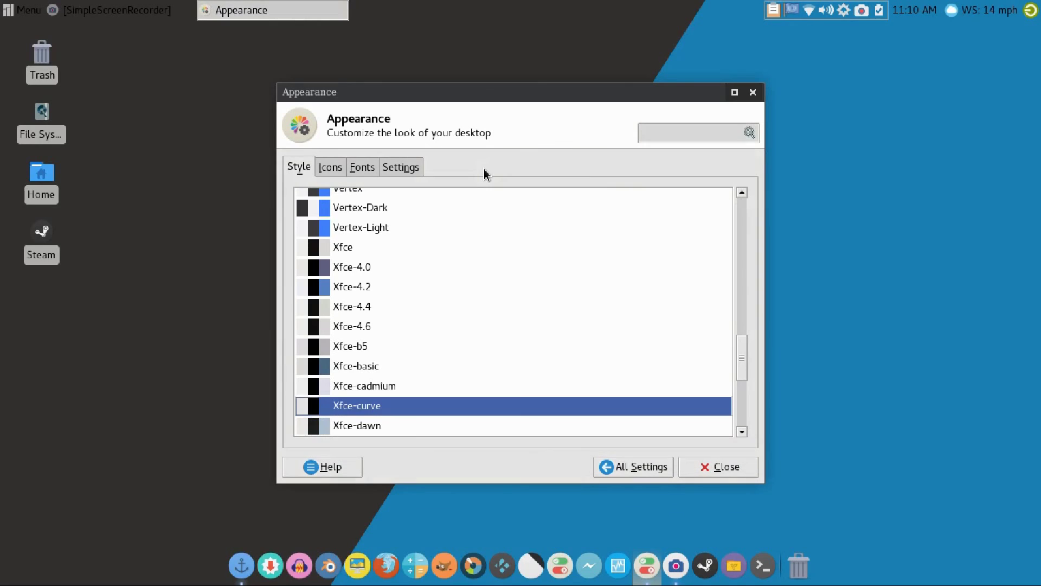
key("Down")
key("Down")
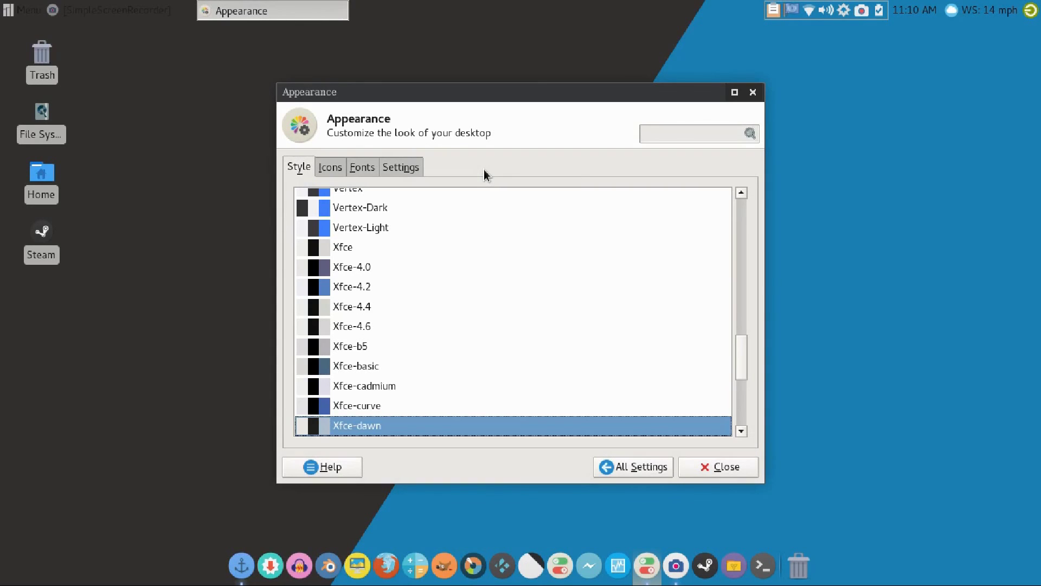
key("Down")
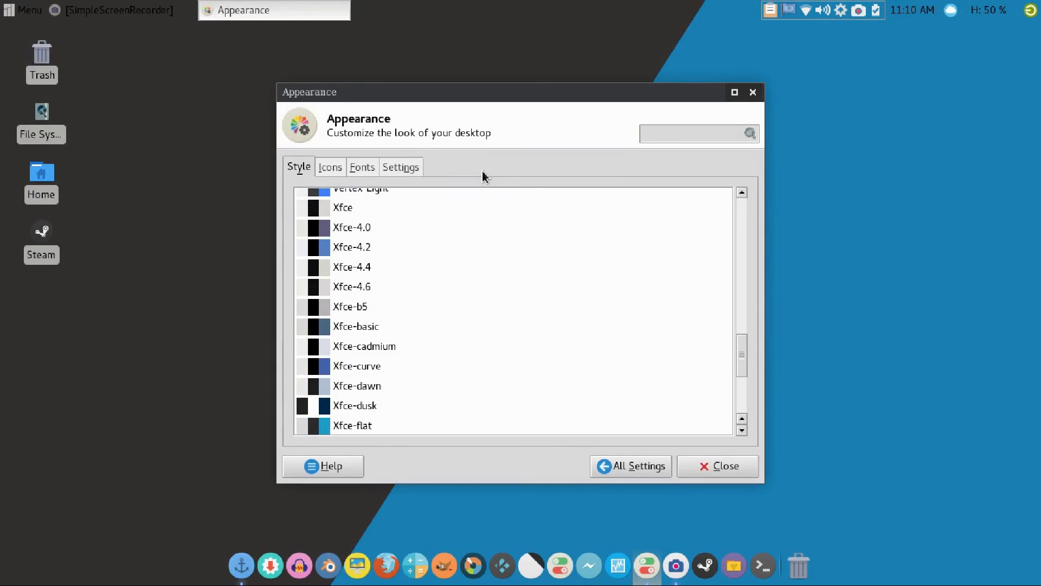
Step: Preview the Xfce styles from Xfce-flat through Xfce-orange to Xfce-smooth
key("Down")
key("Down")
key("Down")
key("Down")
key("Down")
key("Down")
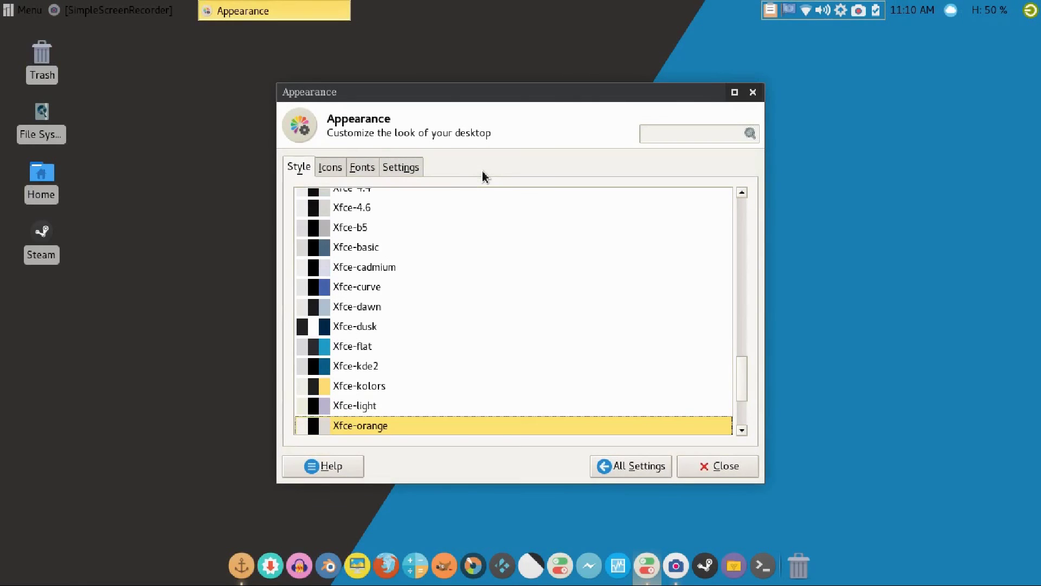
key("Down")
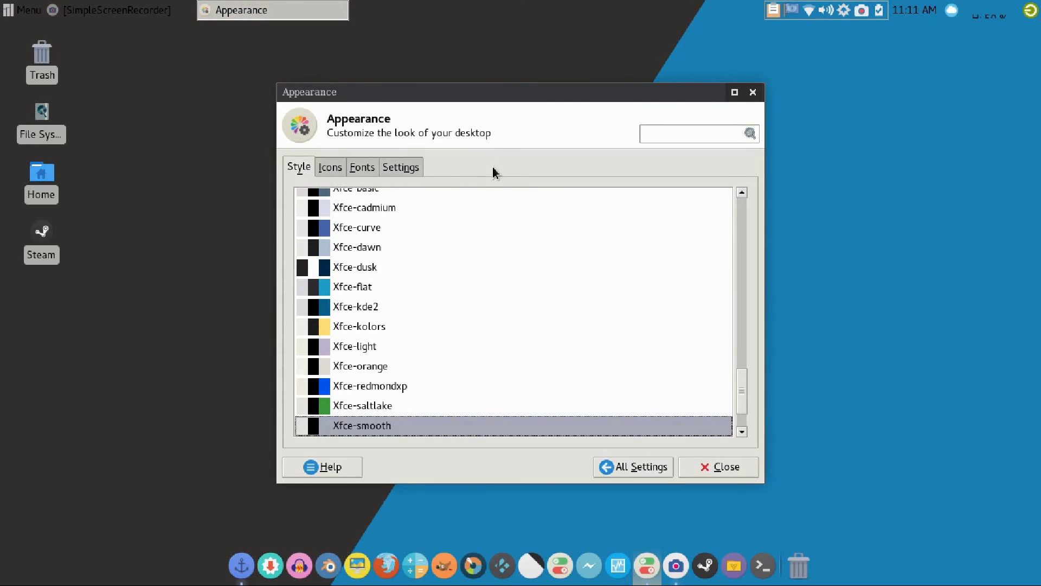
Step: Go back to preview Xfce-redmondxp, and step through the remaining styles to apply Zukitwo
key("Up")
key("Up")
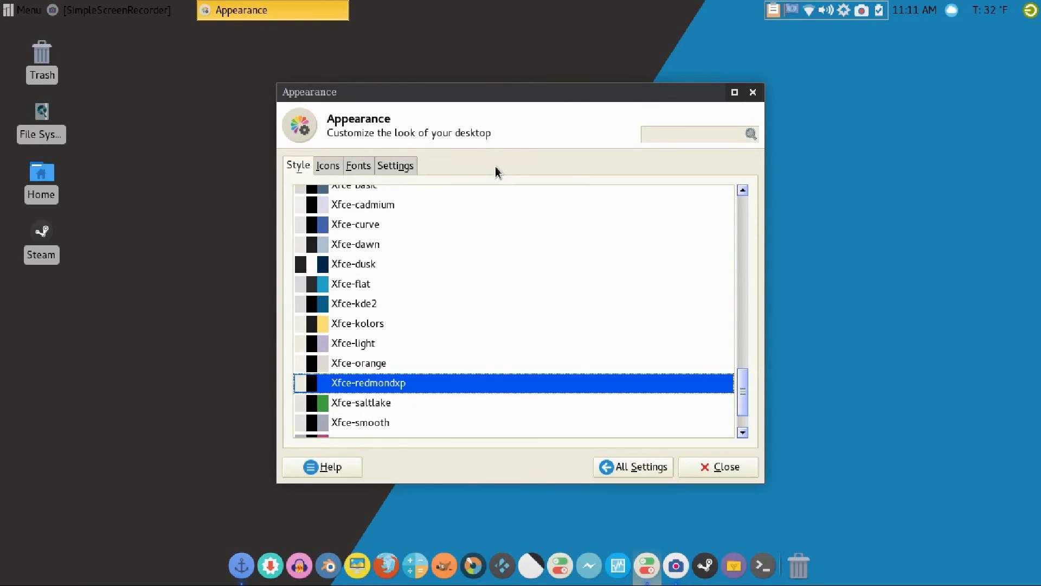
key("Down")
key("Down")
key("Down")
key("Down")
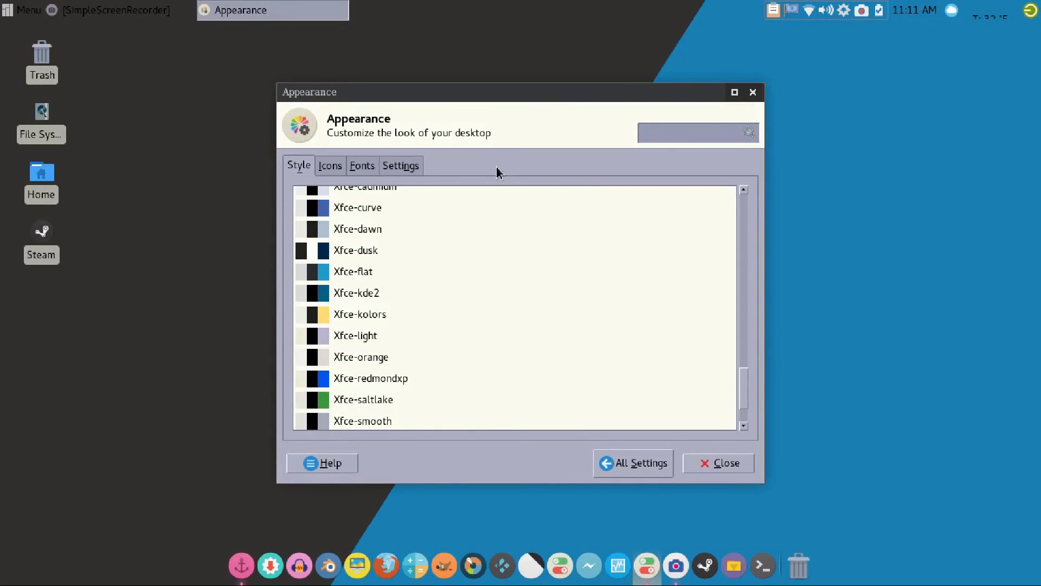
key("Down")
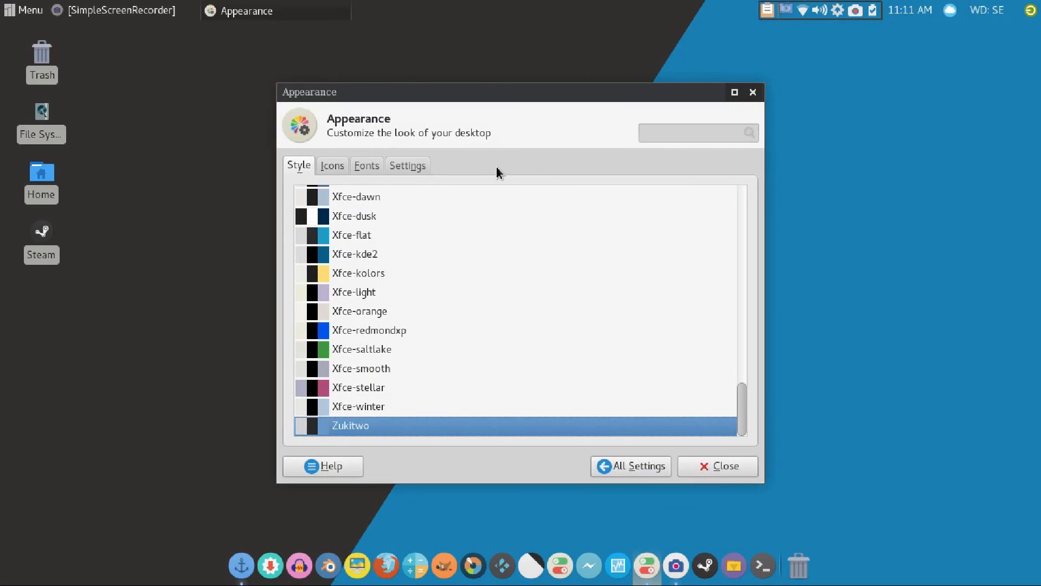
Step: Go back through the appearance styles and apply Xfce-dusk
key("Up")
key("Up")
key("Up")
key("Up")
key("Up")
key("Up")
key("Up")
key("Up")
key("Up")
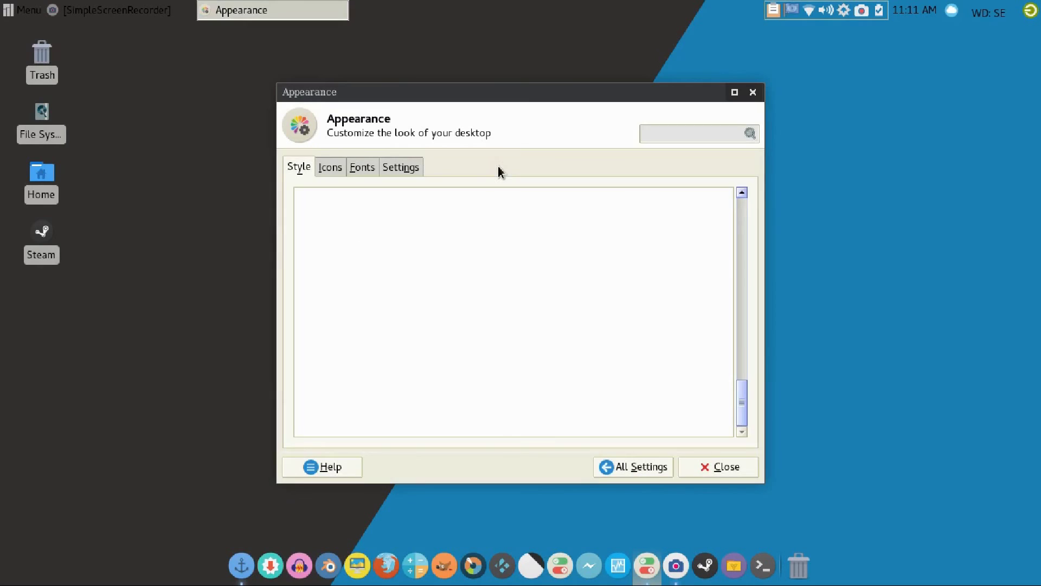
key("Up")
key("Up")
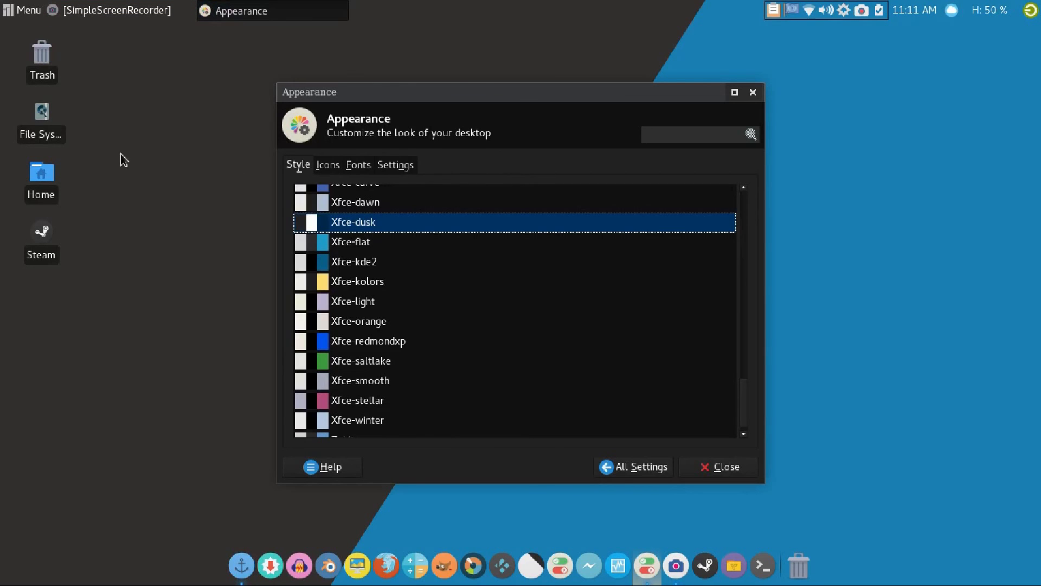
Step: Preview the elementary Xfce darker icon theme
left_click(329, 166)
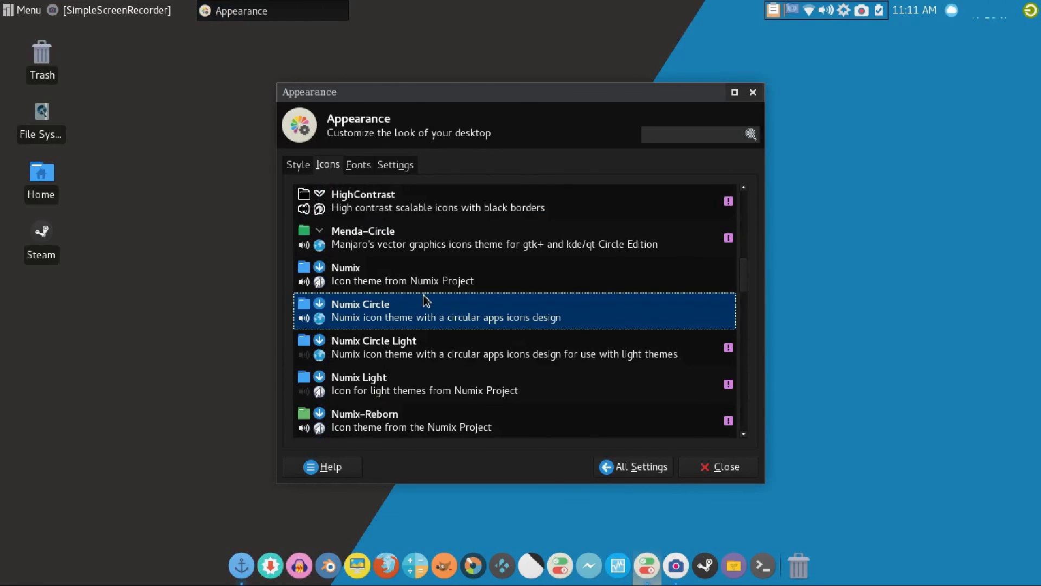
scroll(422, 297, "up", 5)
scroll(410, 309, "up", 1)
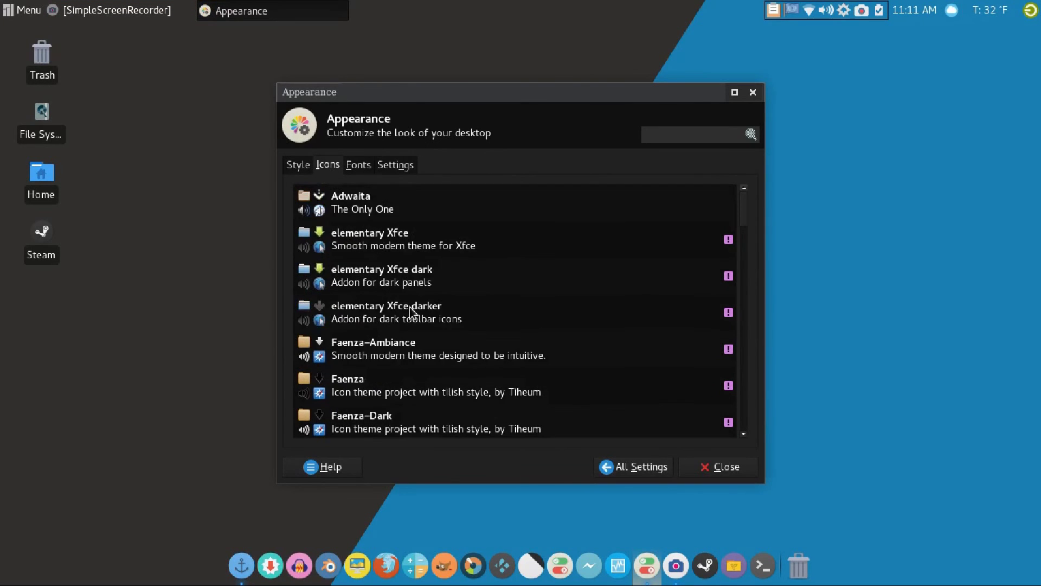
scroll(421, 290, "down", 2)
scroll(420, 292, "up", 2)
left_click(400, 313)
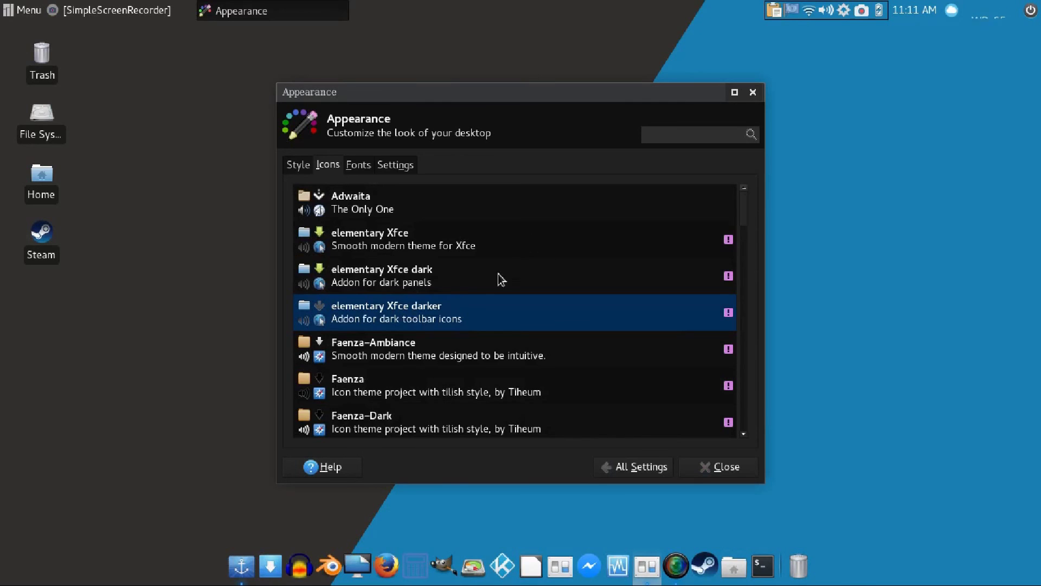
Step: Preview the Windows 10 icon theme at the end of the icon theme list
scroll(472, 324, "down", 4)
scroll(472, 324, "down", 11)
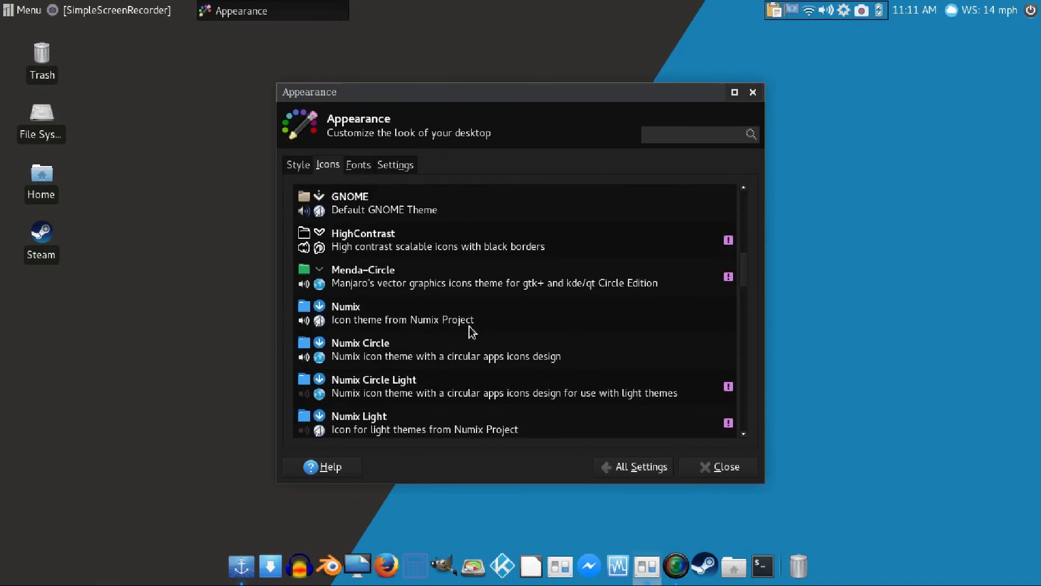
scroll(472, 336, "down", 20)
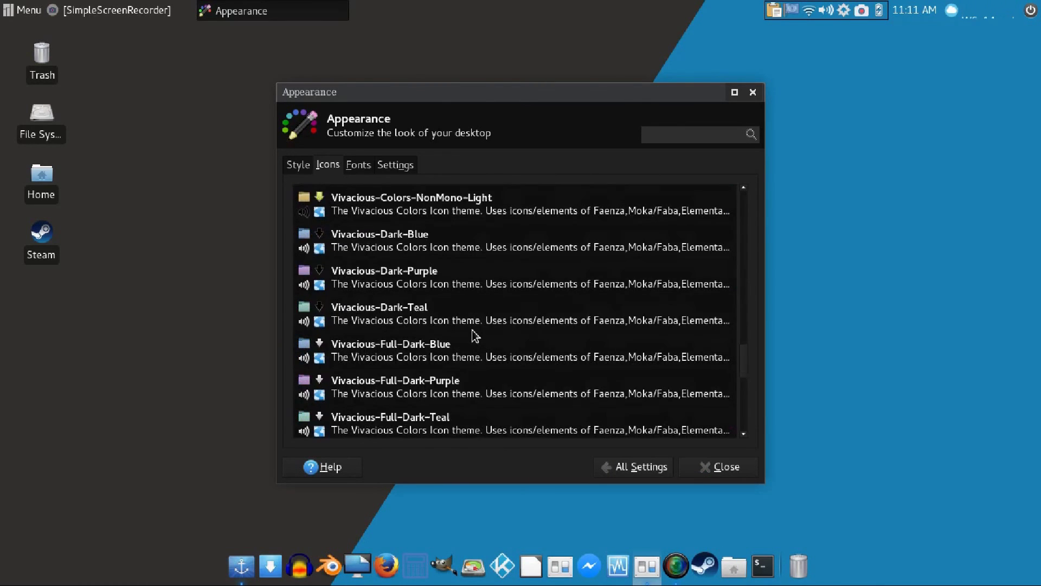
scroll(472, 335, "down", 4)
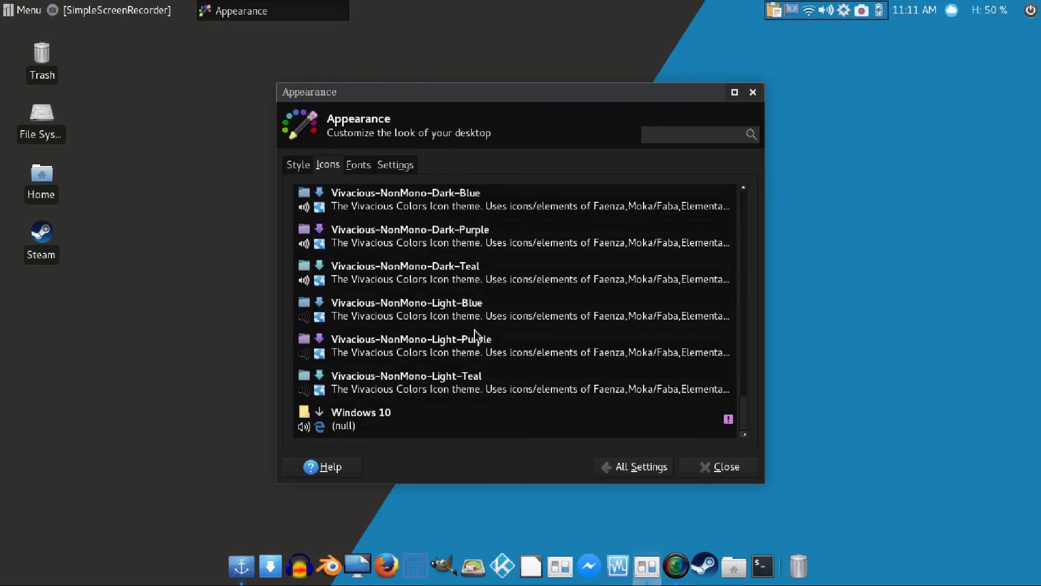
left_click(433, 417)
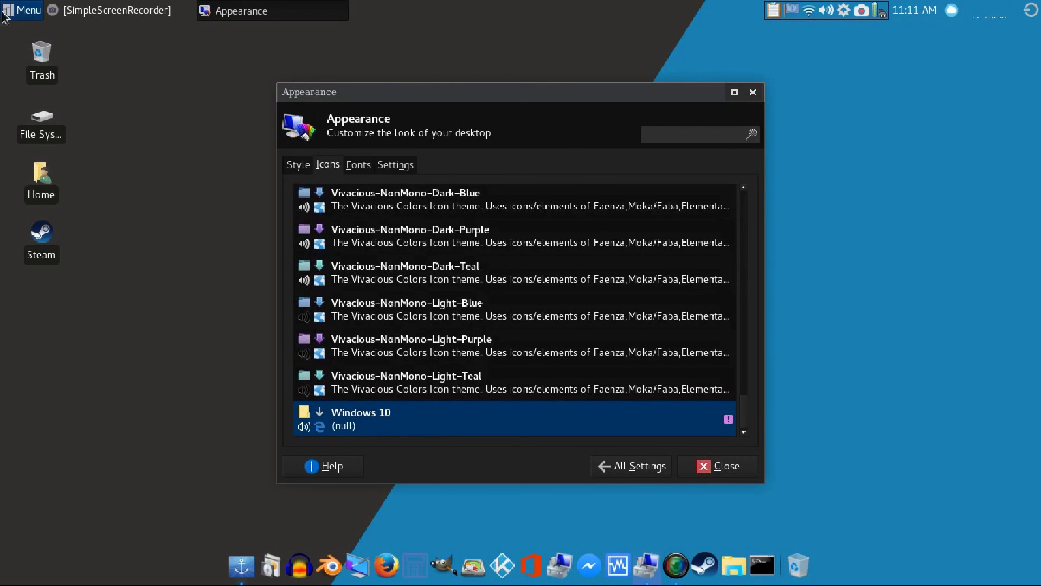
Step: Examine the icons in the Home folder and the application menu categories from Accessories to Office, and close the file manager
double_click(46, 180)
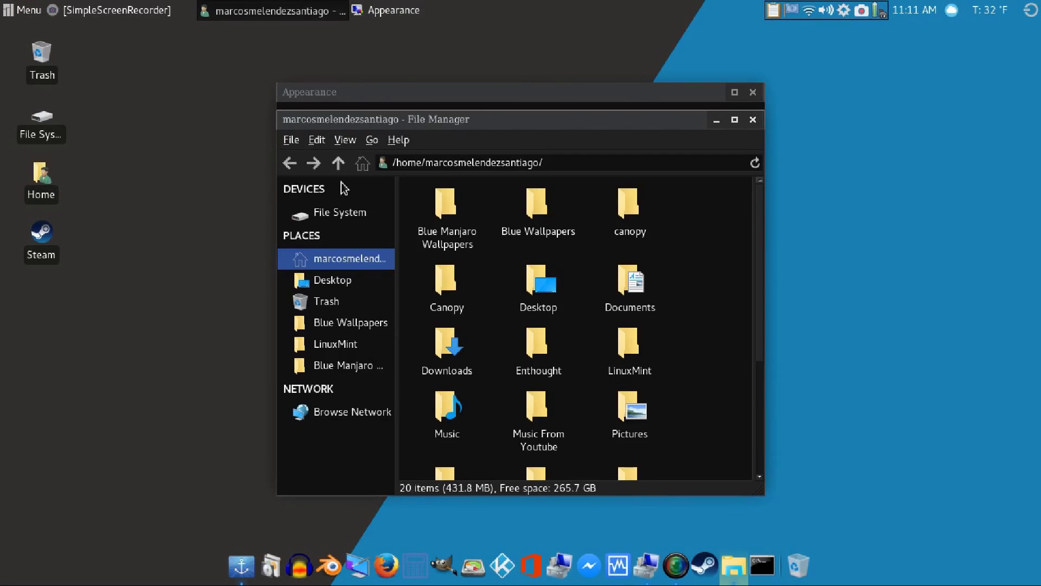
left_click(4, 7)
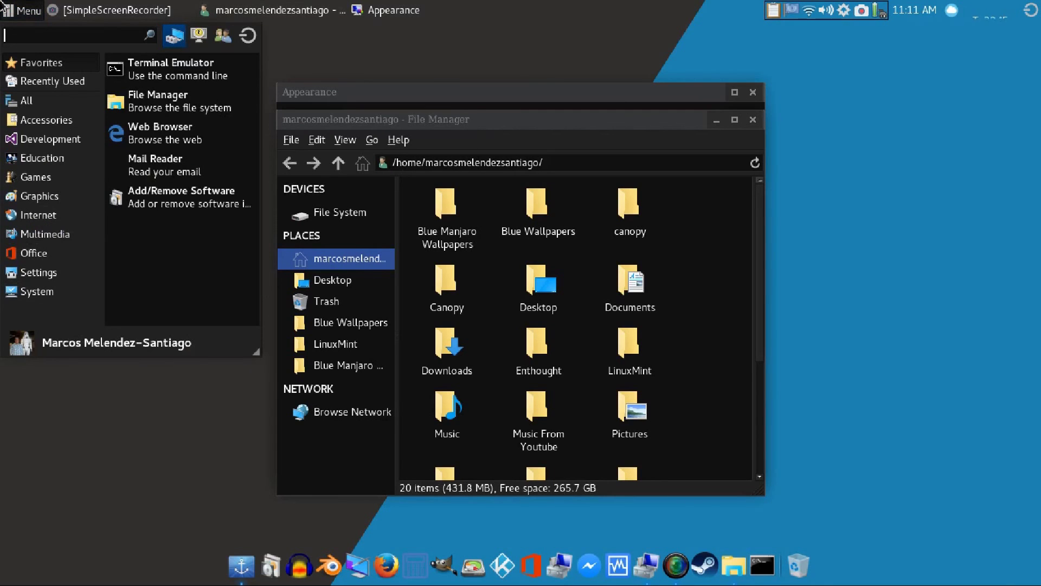
left_click(42, 118)
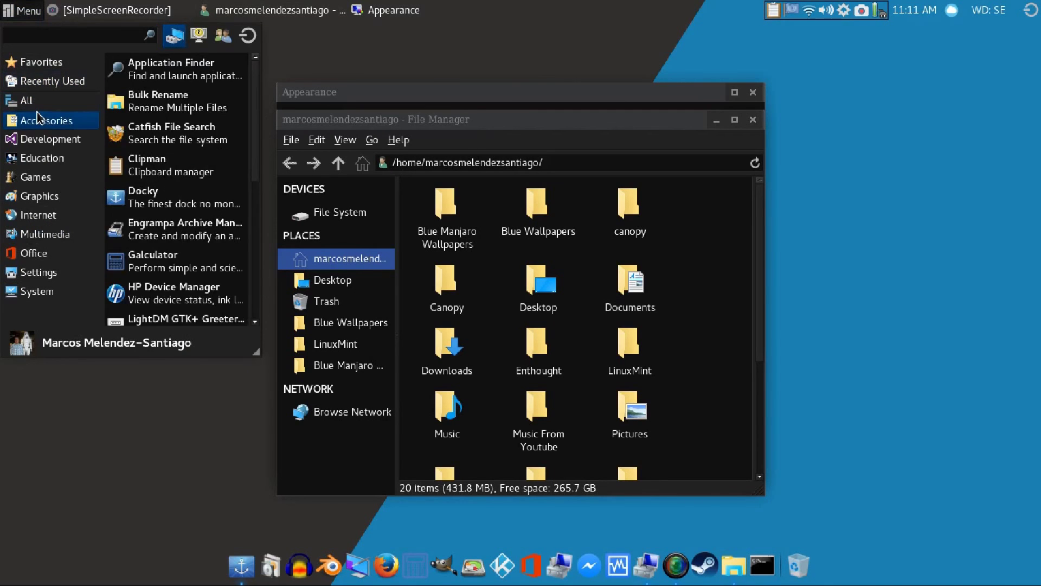
left_click(36, 140)
left_click(37, 176)
left_click(39, 195)
left_click(38, 216)
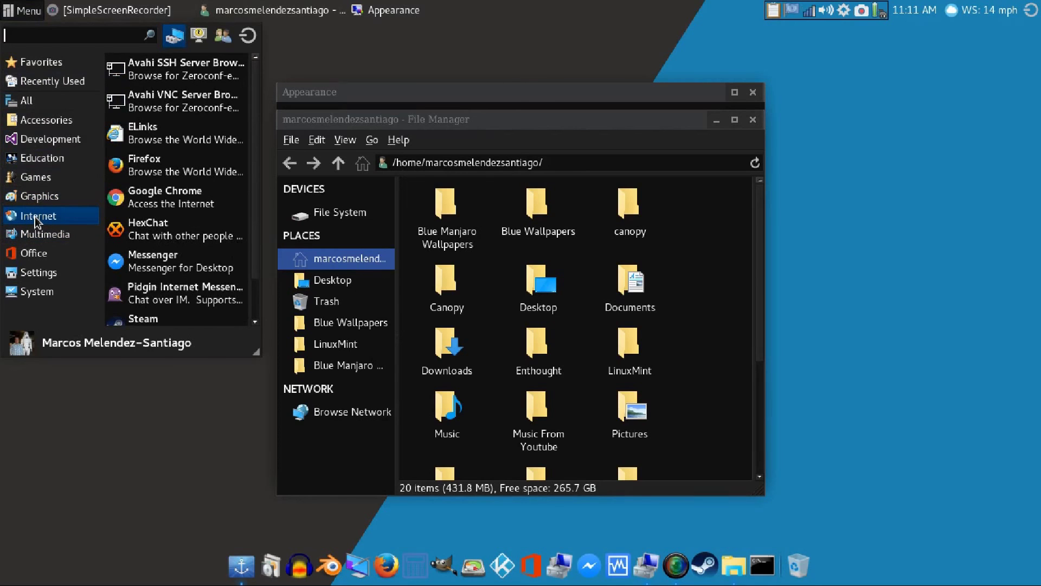
scroll(162, 274, "down", 2)
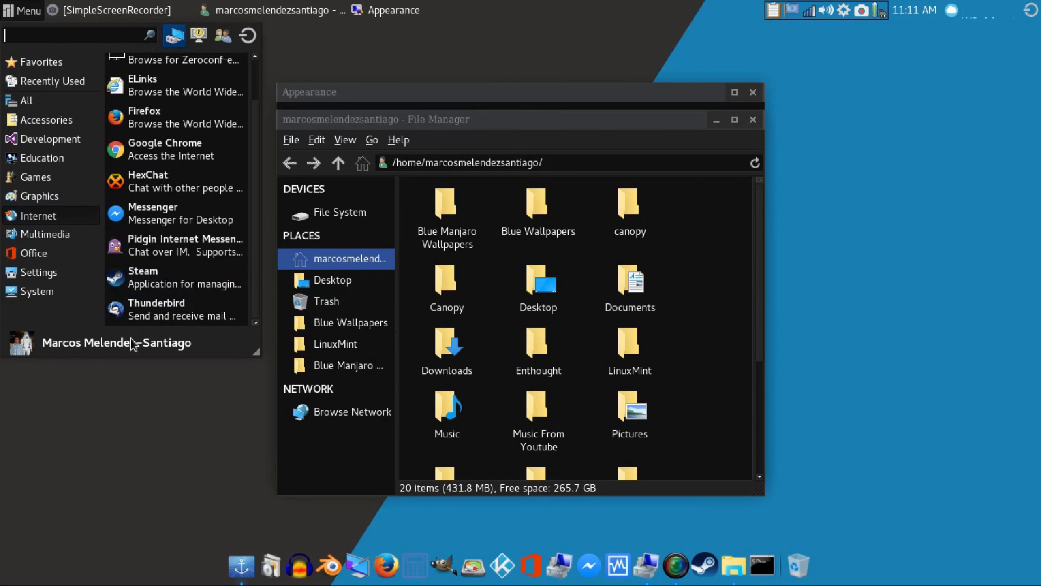
mouse_move(23, 250)
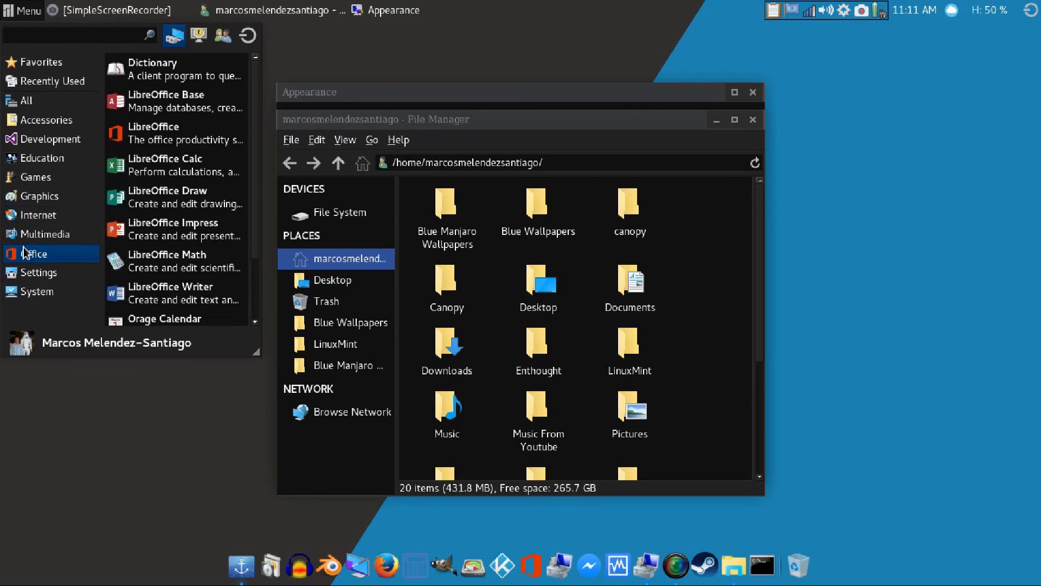
left_click(282, 429)
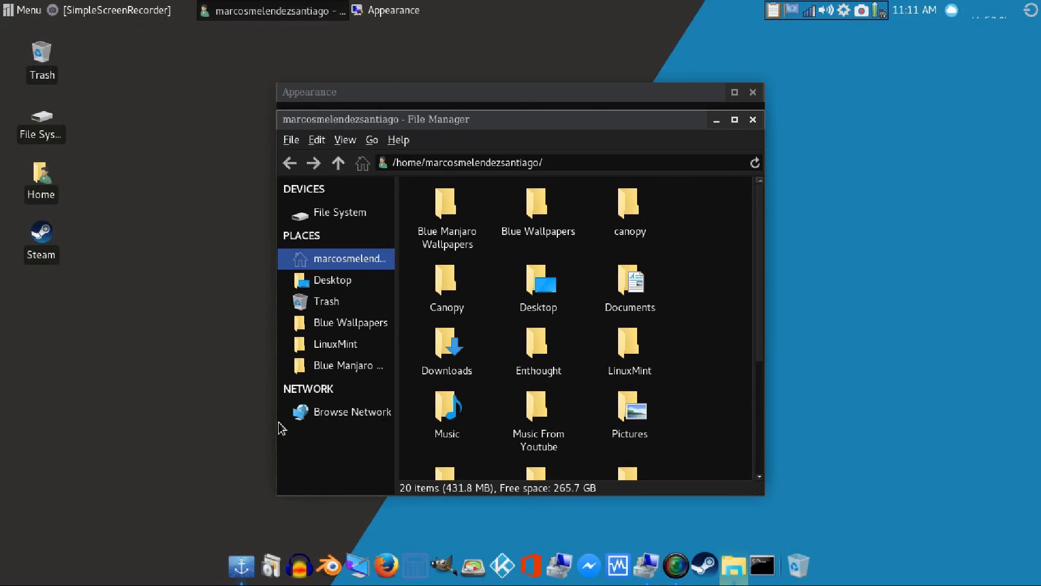
left_click(752, 120)
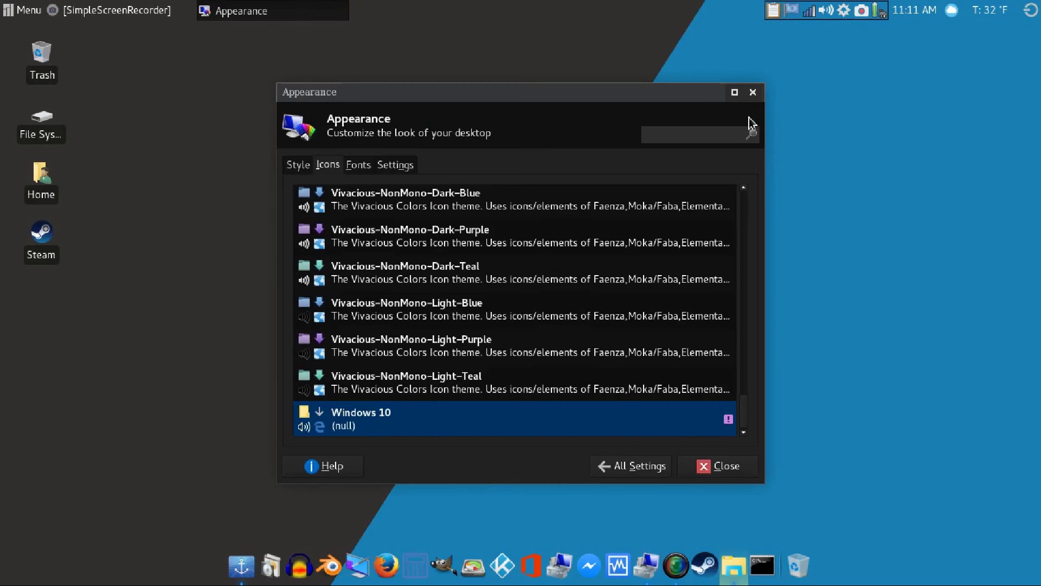
Step: Preview the Sanguine and Revenge icon themes
scroll(297, 388, "up", 10)
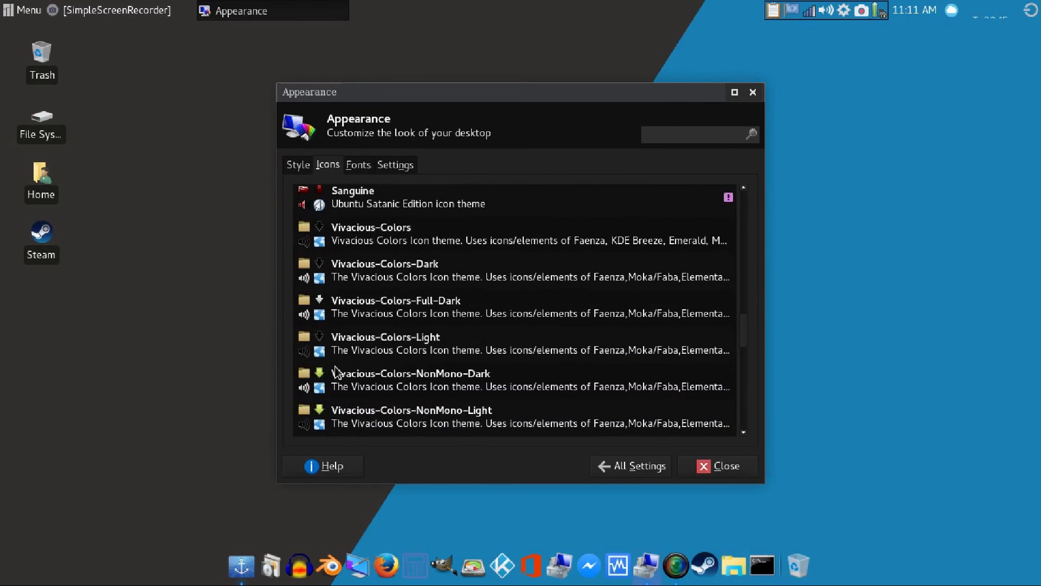
scroll(335, 372, "up", 3)
left_click(348, 293)
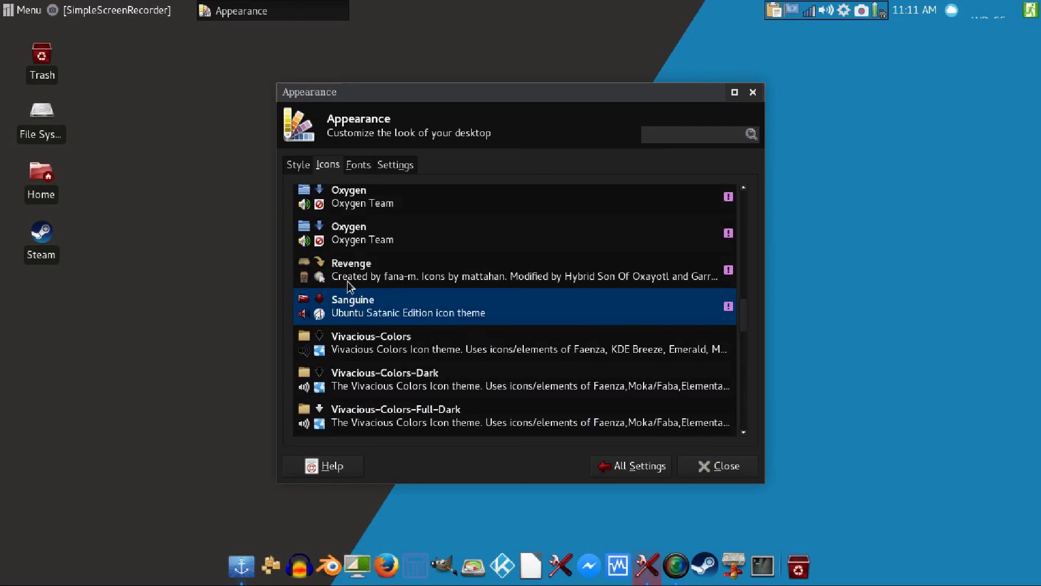
left_click(349, 282)
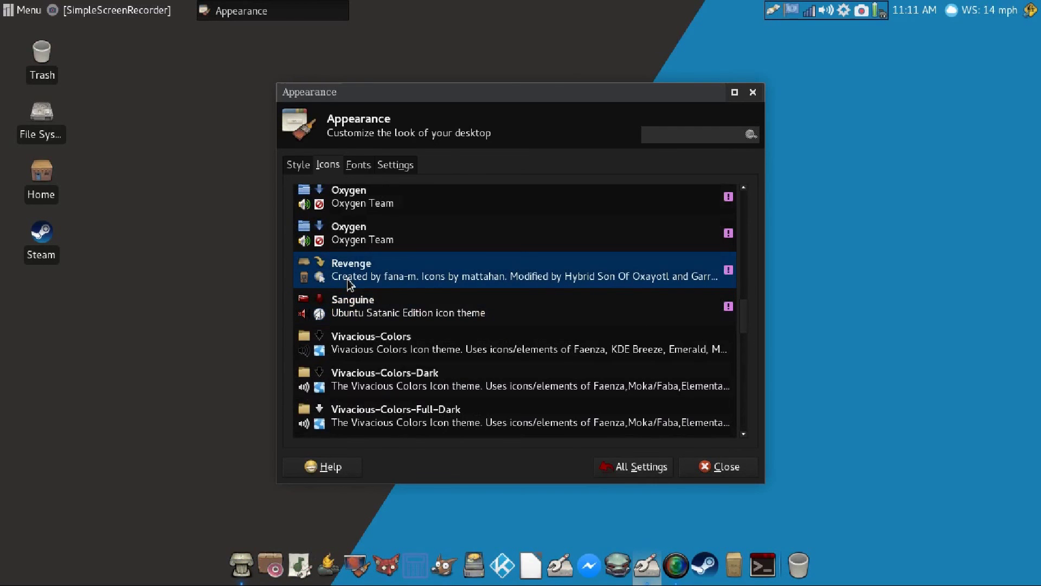
Step: Set the icon theme to Numix Circle
scroll(348, 285, "up", 4)
scroll(353, 295, "up", 3)
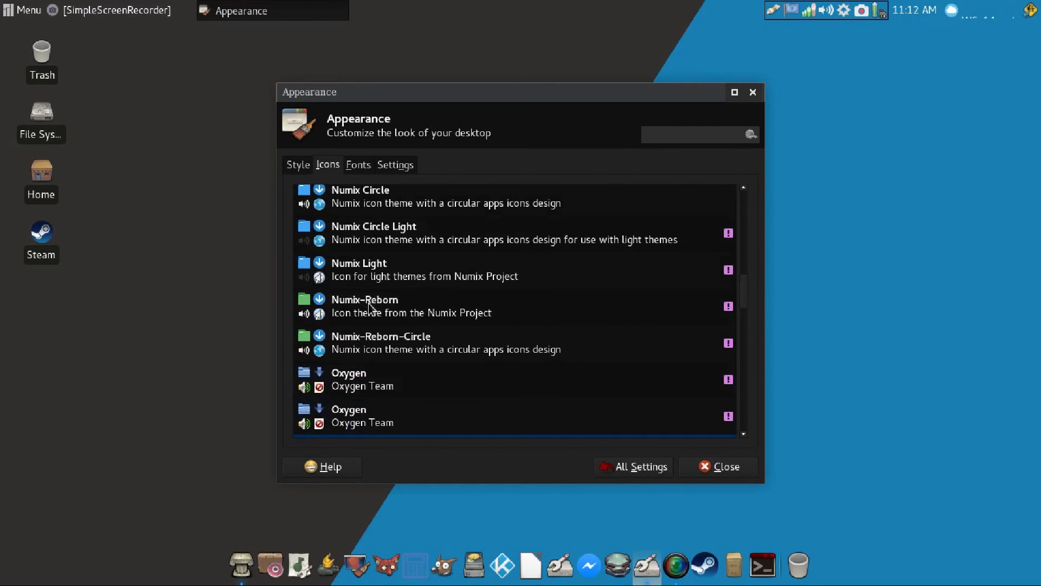
left_click(325, 274)
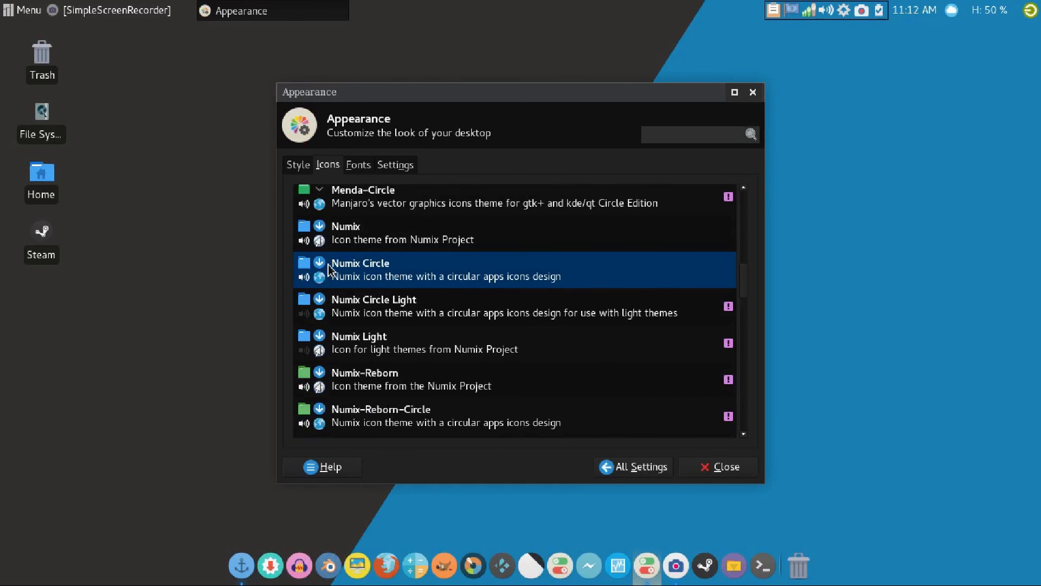
Step: Open the Window Manager settings and apply the Numix-ArchBlue window theme
left_click(623, 469)
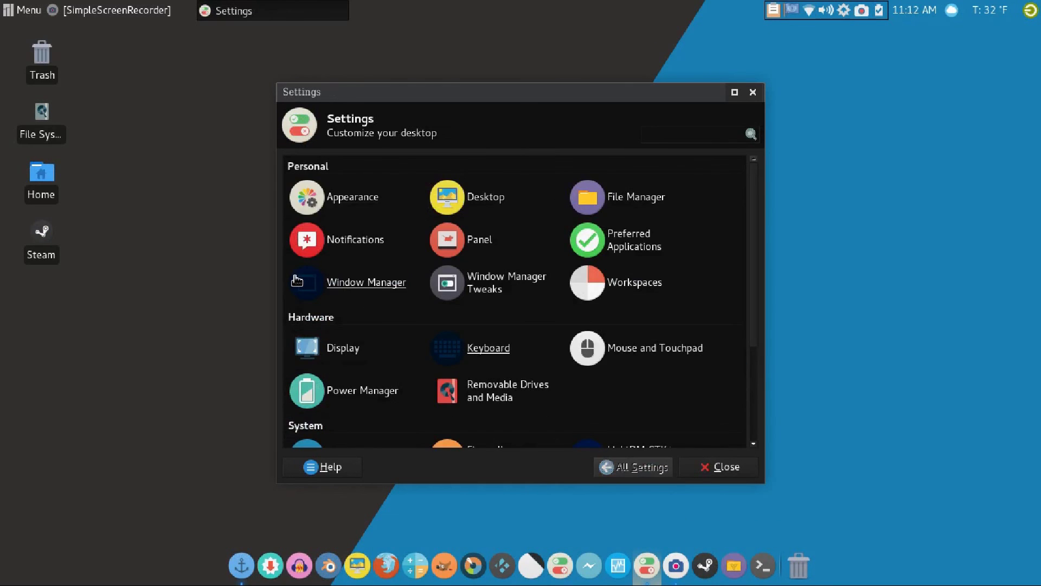
left_click(325, 279)
scroll(404, 288, "up", 3)
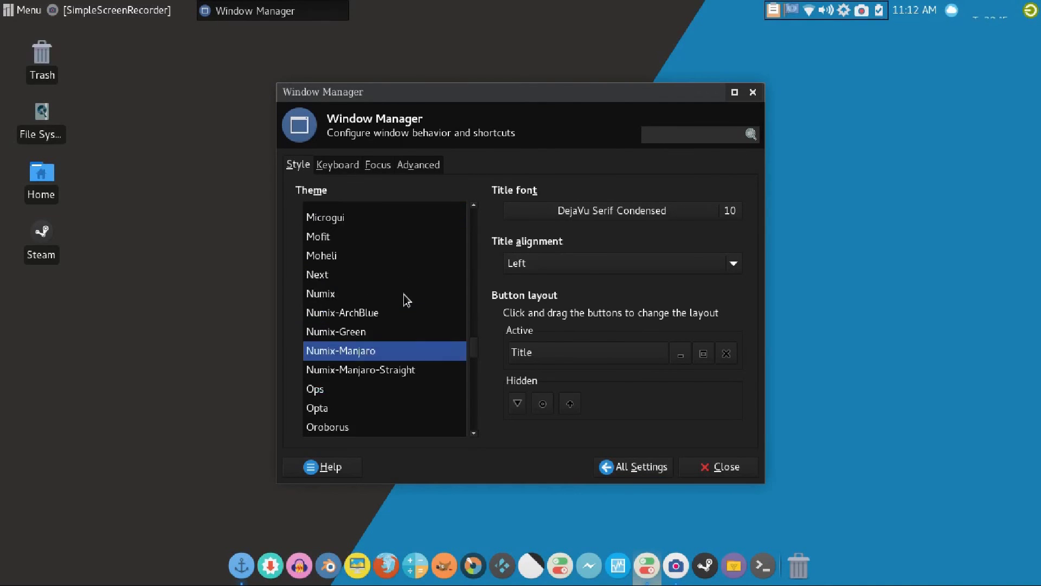
left_click(362, 348)
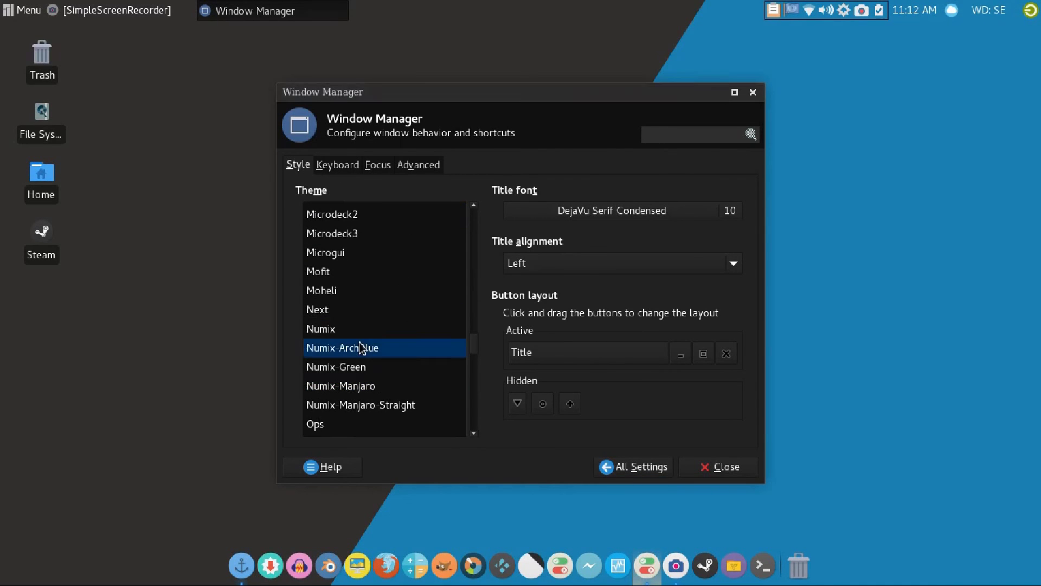
Step: Preview another window theme from the earlier part of the theme list
scroll(407, 297, "up", 3)
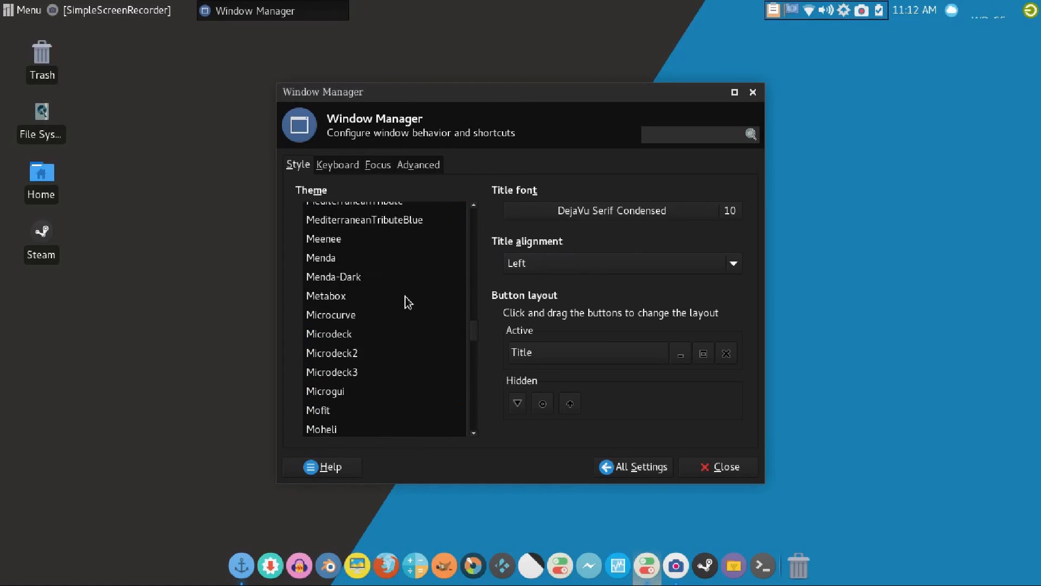
scroll(402, 326, "up", 8)
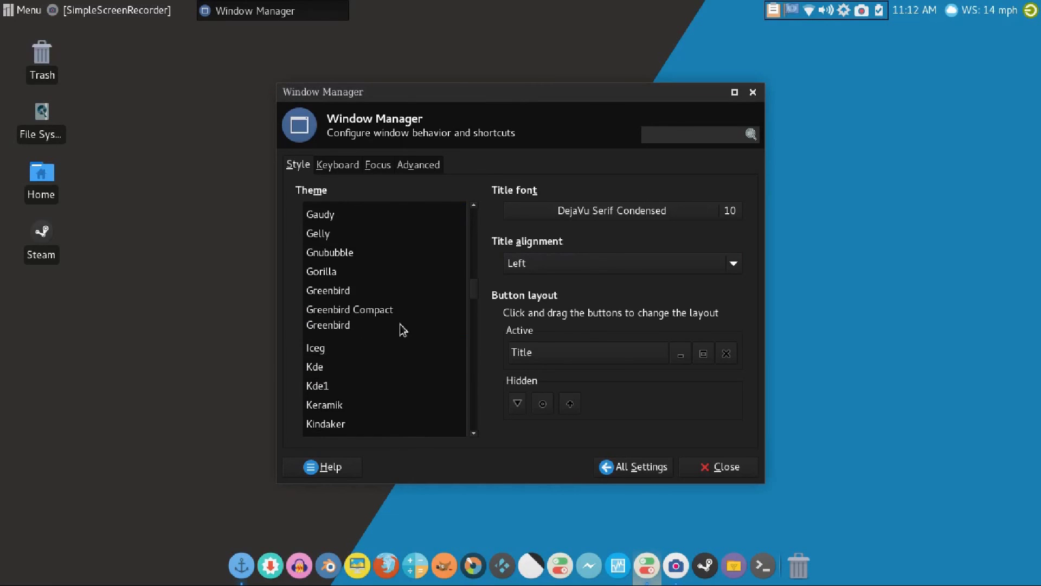
scroll(402, 327, "up", 7)
scroll(407, 336, "down", 4)
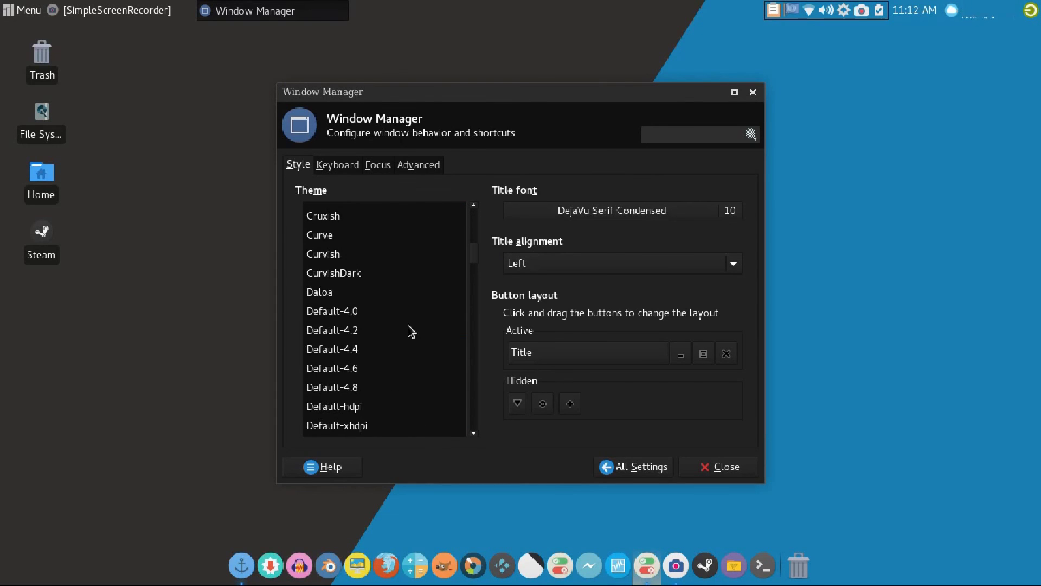
left_click(401, 360)
Step: Browse the window themes and preview RedmondXP
scroll(402, 364, "down", 4)
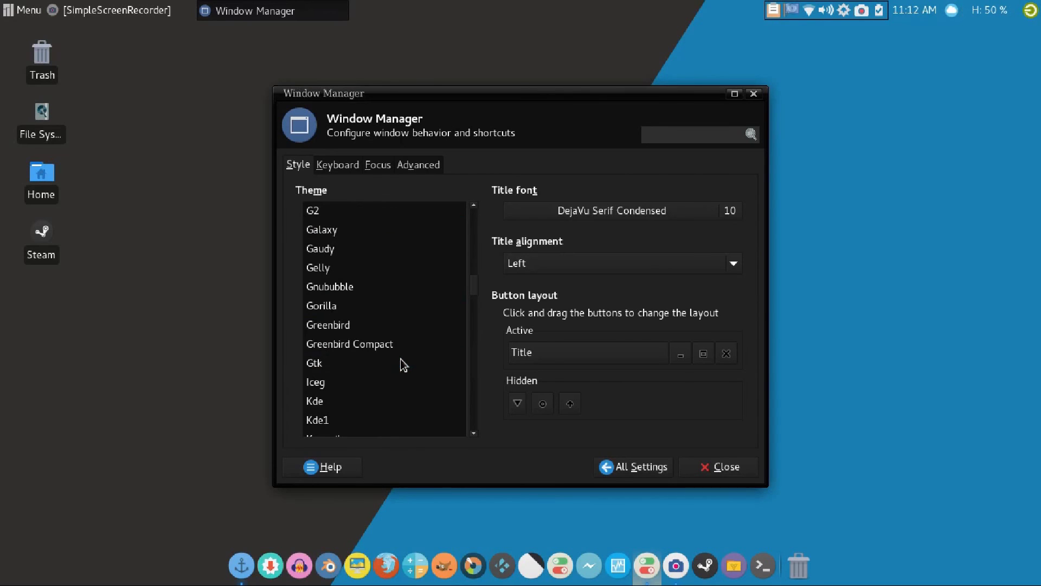
scroll(402, 363, "up", 3)
scroll(402, 359, "up", 9)
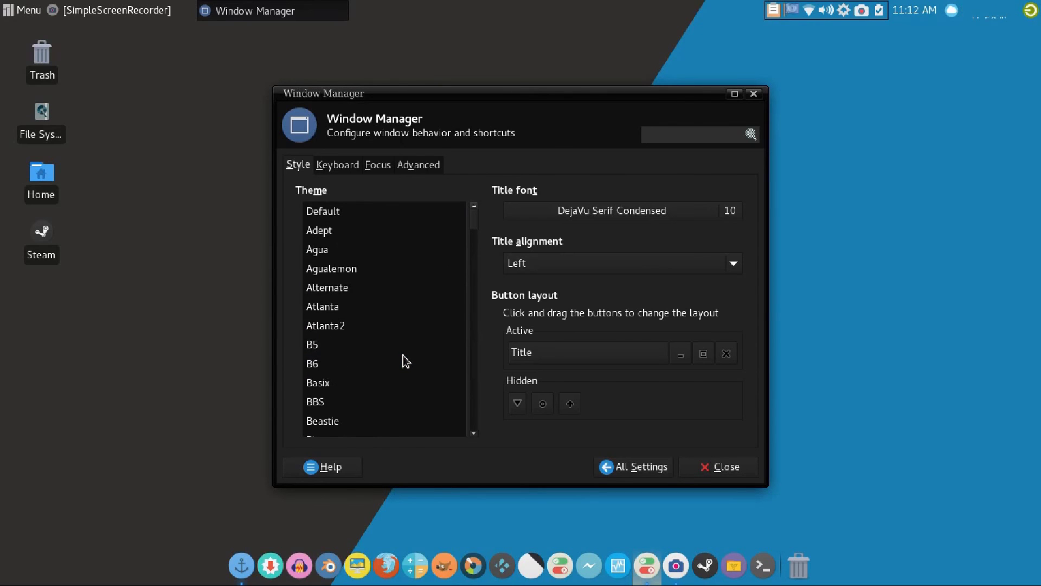
scroll(404, 359, "down", 4)
scroll(403, 363, "down", 12)
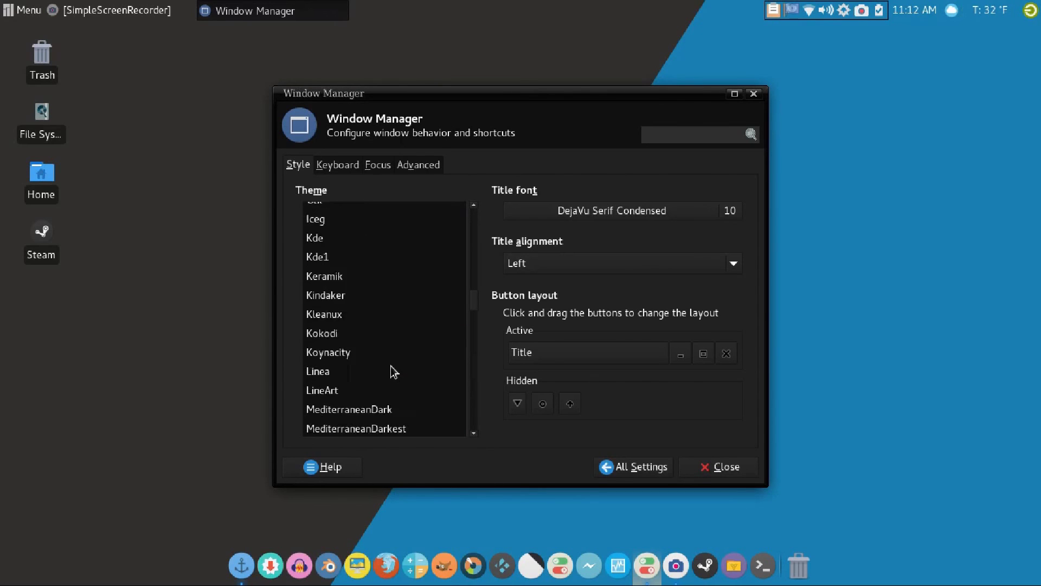
scroll(388, 374, "down", 7)
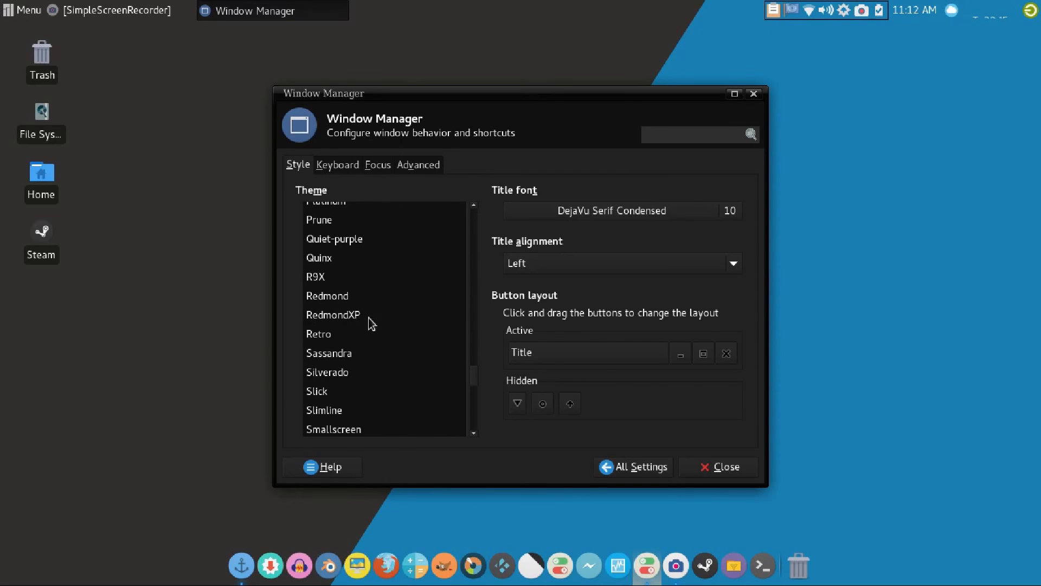
left_click(368, 320)
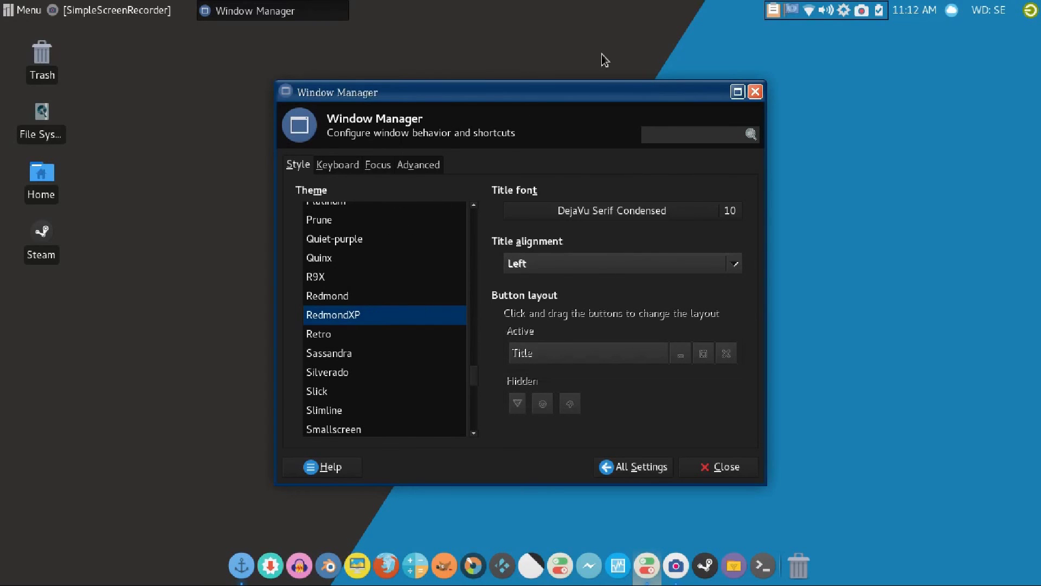
Step: Set the window theme to Numix-ArchBlue, return to the settings overview and close it
scroll(378, 328, "up", 7)
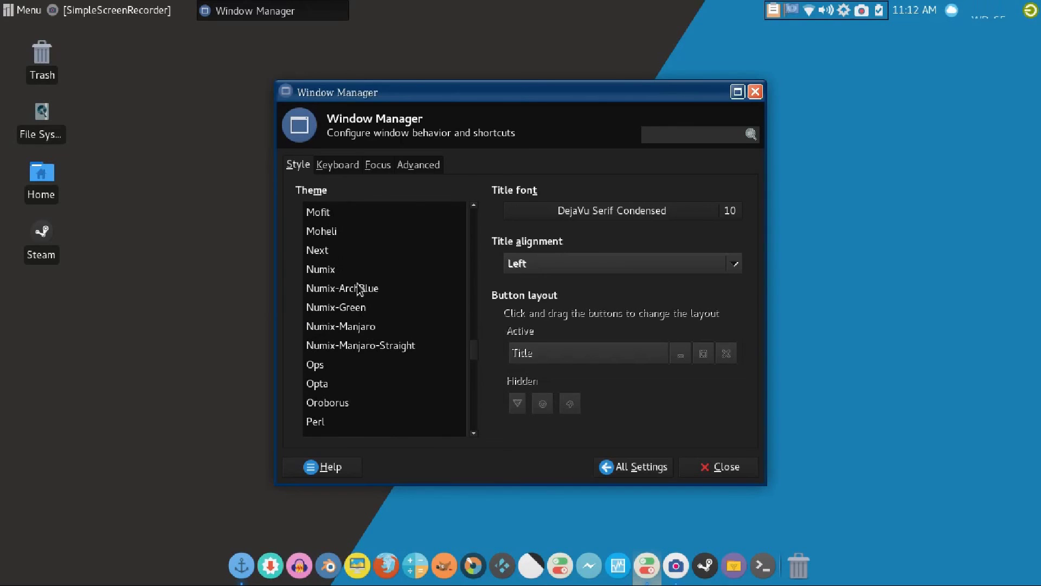
left_click(360, 288)
left_click(644, 475)
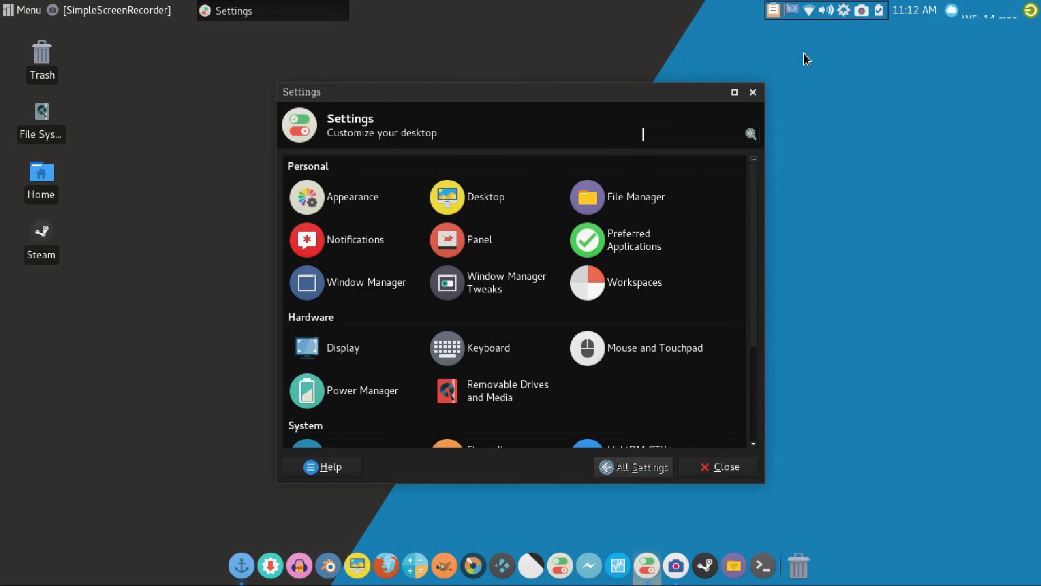
left_click(752, 93)
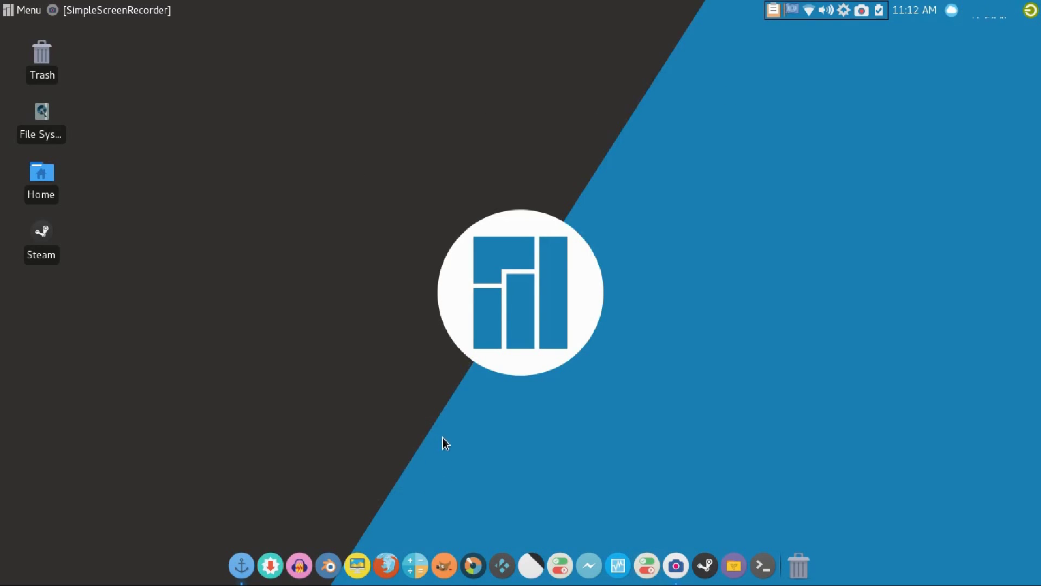
Step: Open the screen recorder's list of recording options from its tray entry
left_click(863, 11)
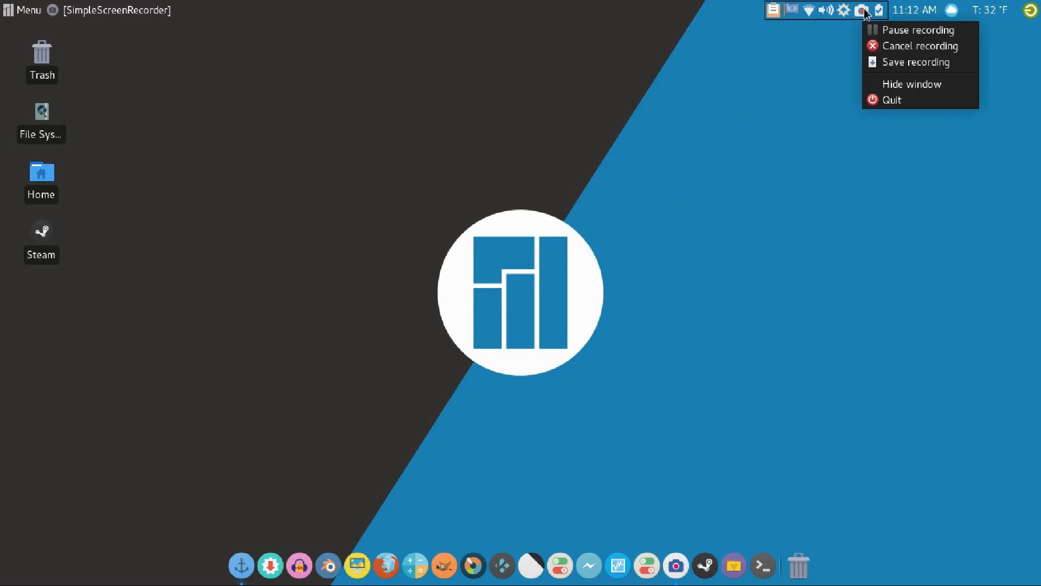